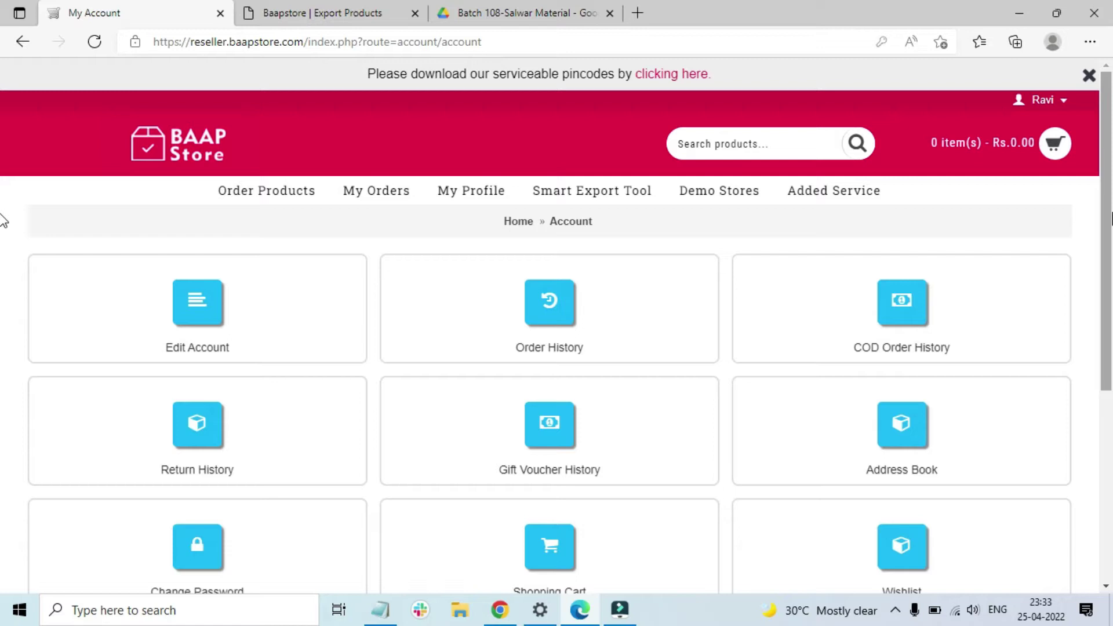
Switch to the product export tool and open the by-category export form for Opencart/WooCommerce/Shopify formats
{"action": "left_click_drag", "start_coordinate": [1110, 219], "coordinate": [1109, 231]}
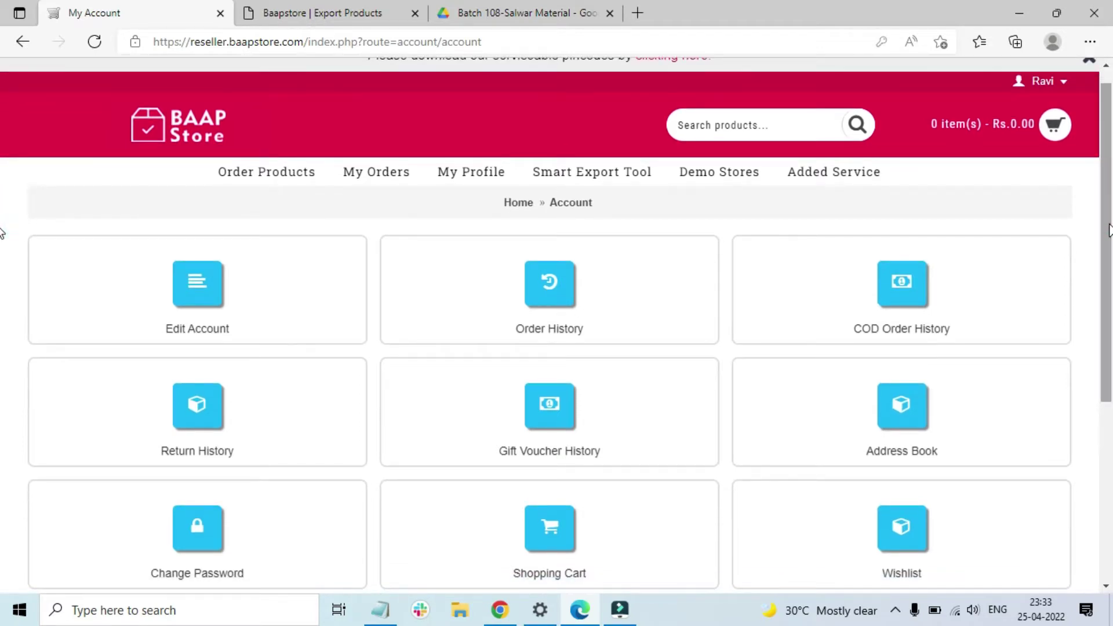
{"action": "left_click_drag", "start_coordinate": [1109, 230], "coordinate": [1103, 265]}
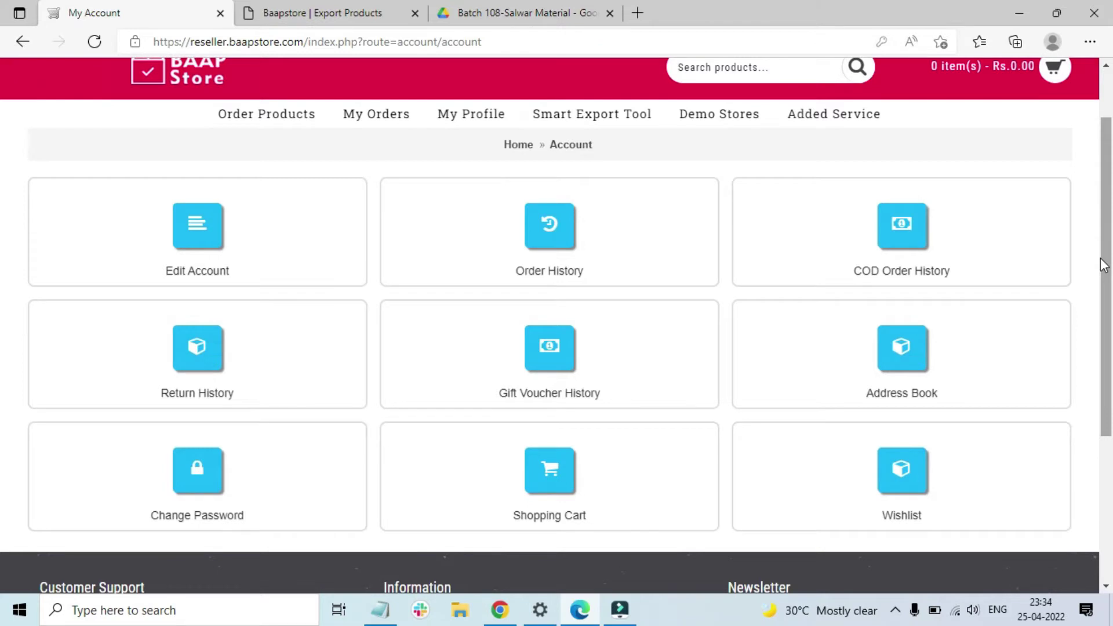
{"action": "left_click_drag", "start_coordinate": [1103, 265], "coordinate": [1107, 207]}
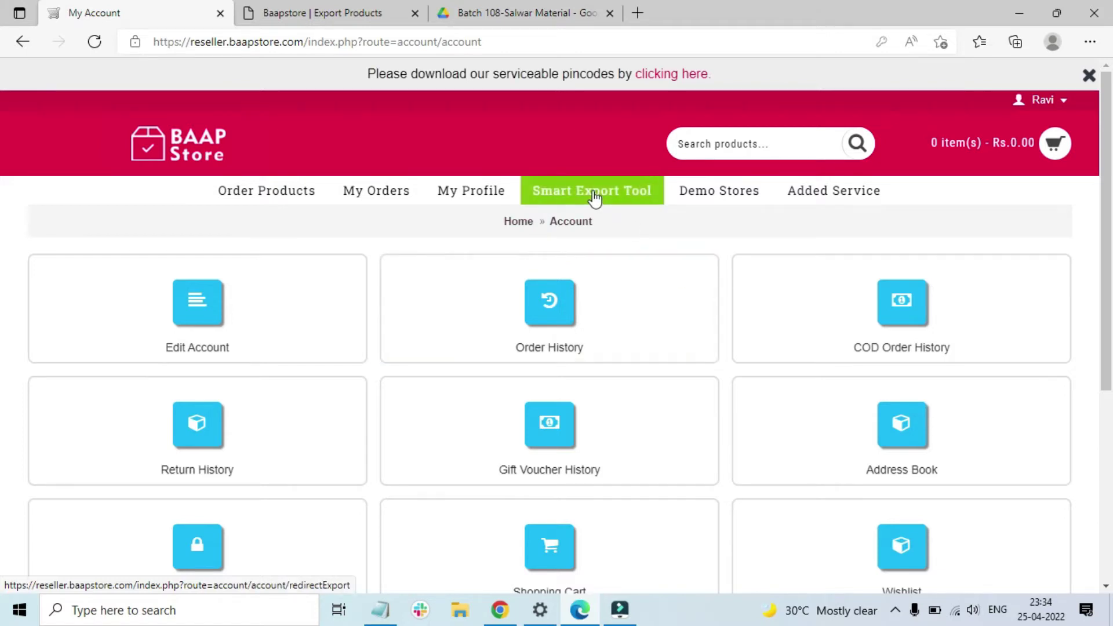
{"action": "left_click", "coordinate": [266, 9]}
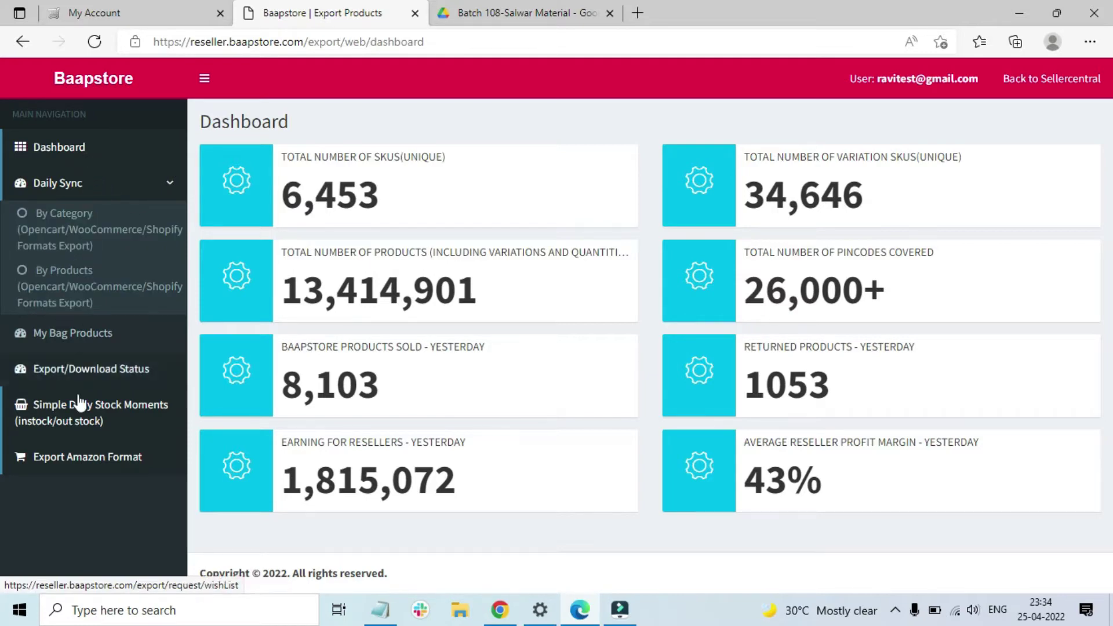
{"action": "left_click", "coordinate": [102, 235]}
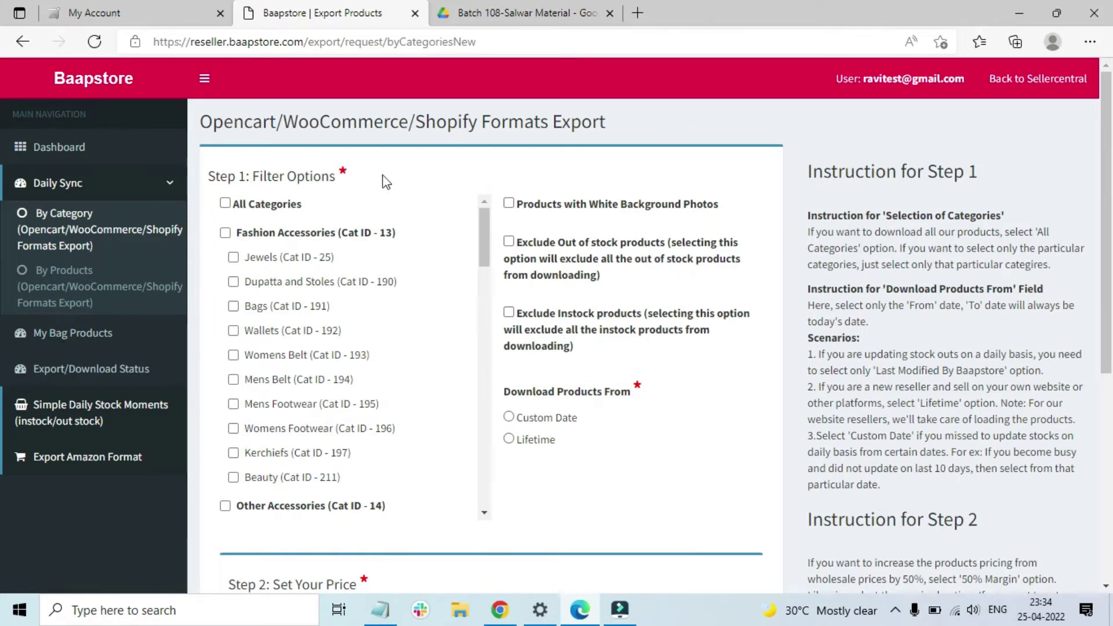
Select the Sarees (Cat ID - 169) category under Women Apparel as the only category for the export
{"action": "mouse_move", "coordinate": [1111, 207]}
{"action": "left_mouse_down"}
{"action": "mouse_move", "coordinate": [1111, 289]}
{"action": "mouse_move", "coordinate": [1111, 206]}
{"action": "left_mouse_up"}
{"action": "left_click", "coordinate": [225, 204]}
{"action": "left_click", "coordinate": [225, 204]}
{"action": "left_click_drag", "start_coordinate": [476, 237], "coordinate": [472, 332]}
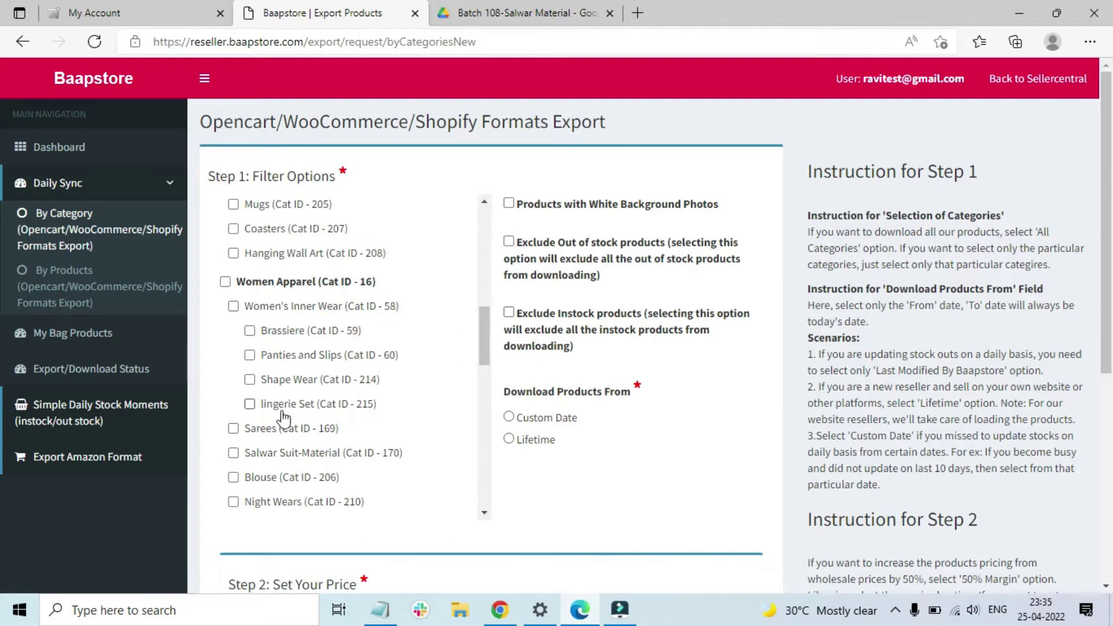
{"action": "left_click", "coordinate": [234, 429]}
Limit the export to products with white background photos, with neither the out-of-stock nor the in-stock exclusion enabled
{"action": "left_click", "coordinate": [510, 204]}
{"action": "left_click", "coordinate": [508, 244]}
{"action": "left_click", "coordinate": [511, 241]}
{"action": "left_click", "coordinate": [509, 313]}
{"action": "left_click", "coordinate": [548, 345]}
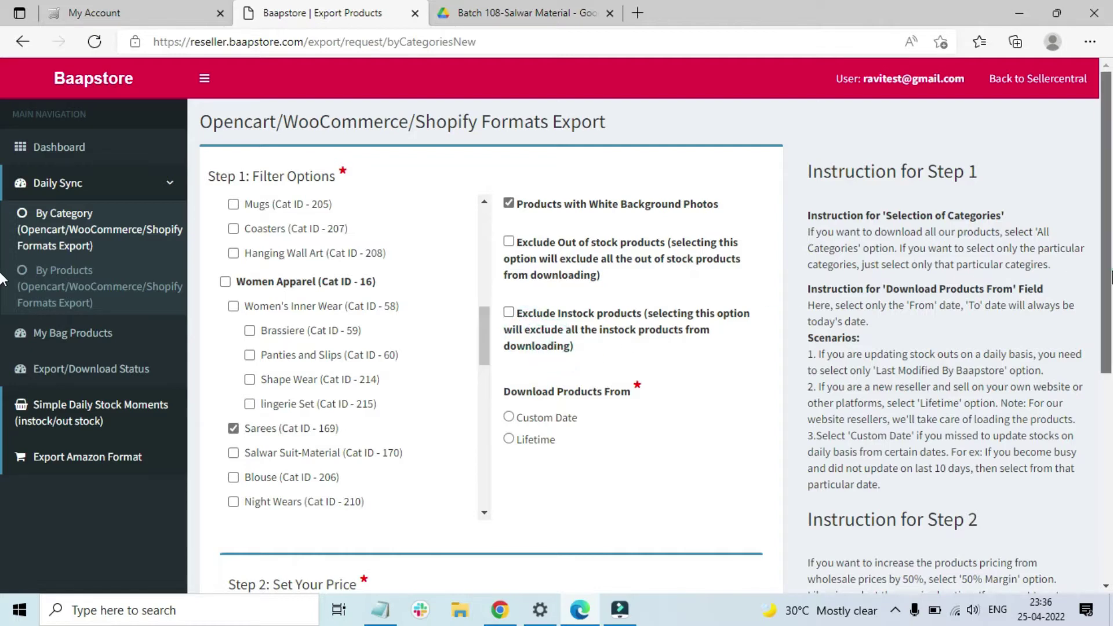
Set the products to download from the custom date 24-04-2022
{"action": "scroll", "coordinate": [646, 296], "scroll_direction": "down", "scroll_amount": 2}
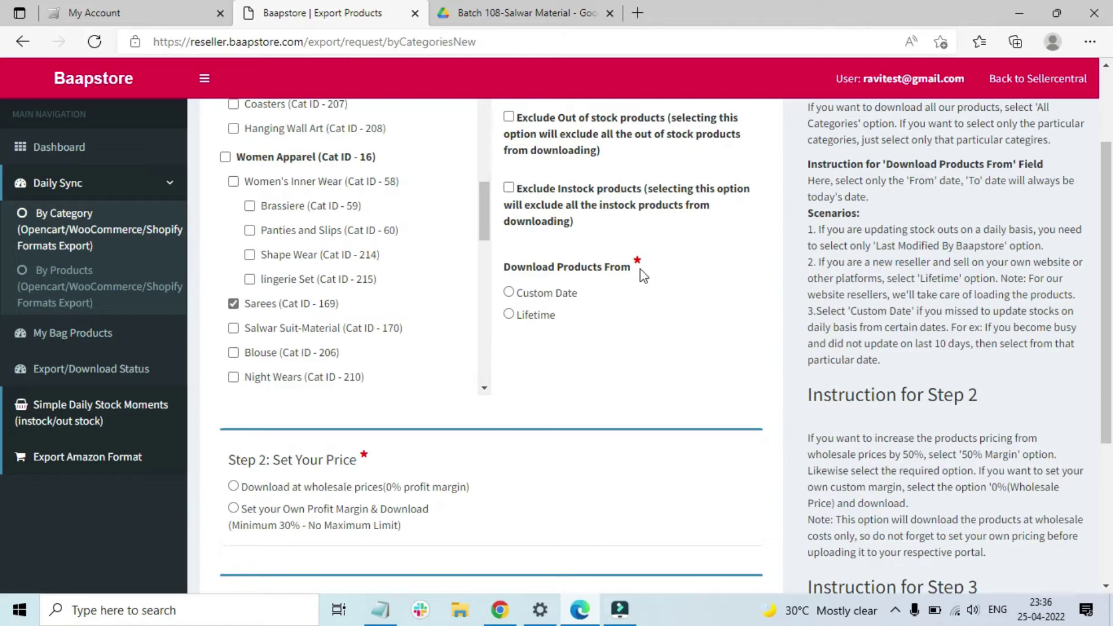
{"action": "left_click", "coordinate": [510, 316]}
{"action": "scroll", "coordinate": [1, 289], "scroll_direction": "up", "scroll_amount": 1}
{"action": "scroll", "coordinate": [2, 290], "scroll_direction": "down", "scroll_amount": 1}
{"action": "scroll", "coordinate": [232, 278], "scroll_direction": "up", "scroll_amount": 2}
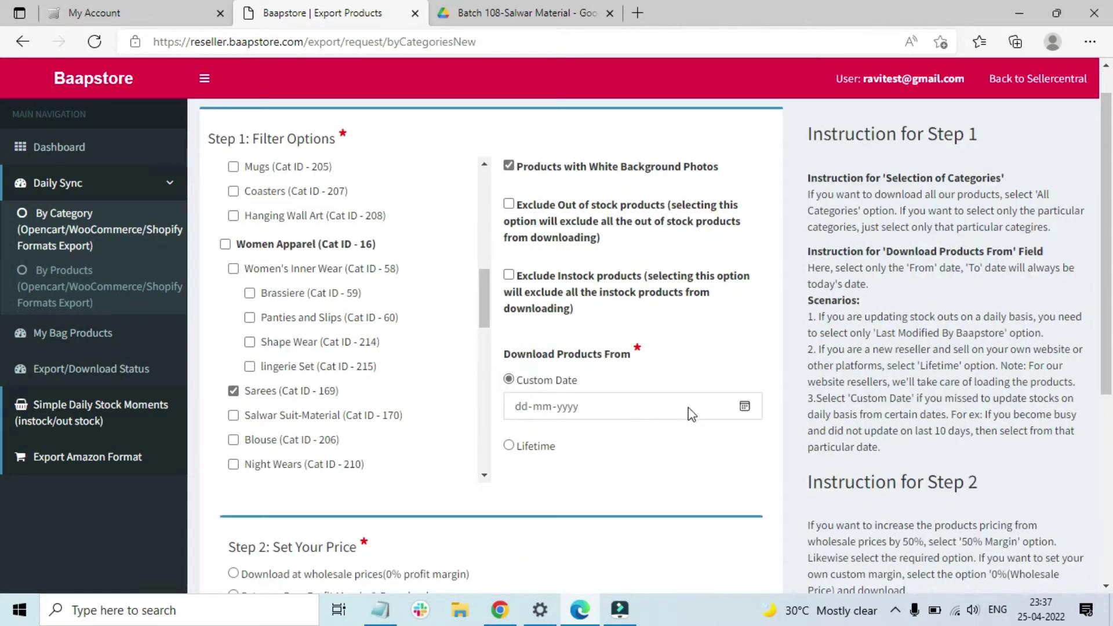
{"action": "left_click", "coordinate": [745, 406]}
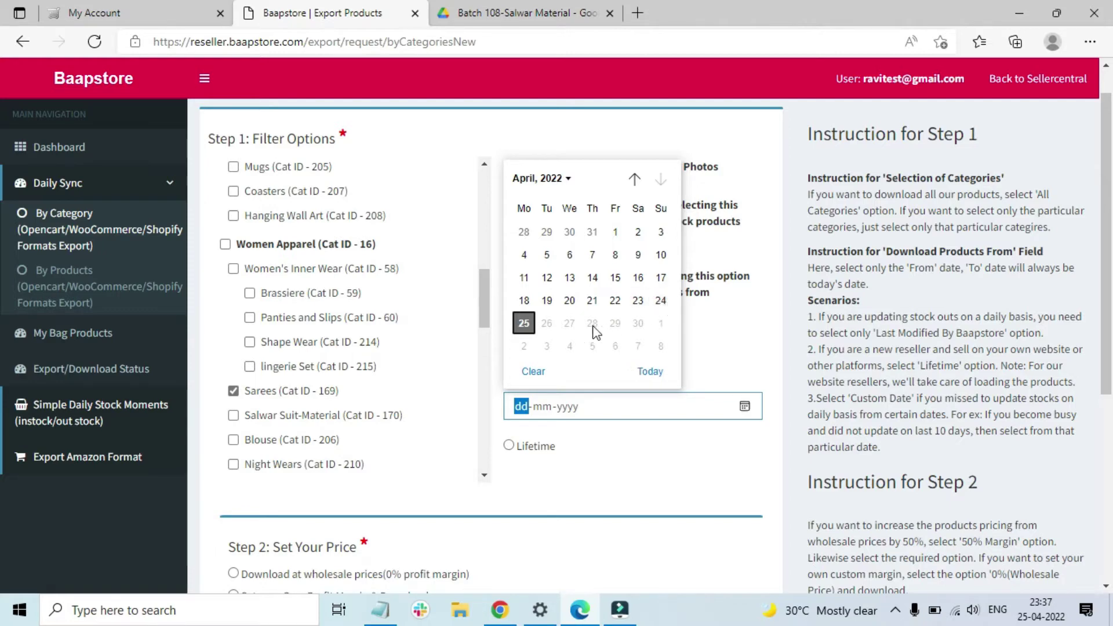
{"action": "left_click", "coordinate": [661, 300]}
{"action": "left_click", "coordinate": [536, 460]}
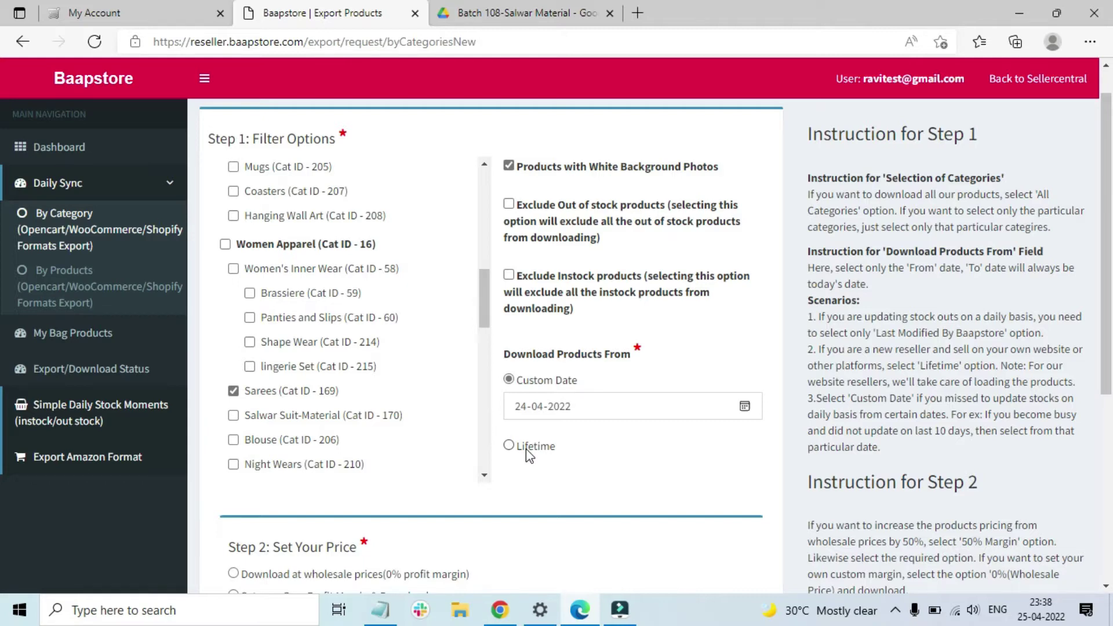
Choose the own profit margin pricing option and set the margin to 30 percent
{"action": "scroll", "coordinate": [526, 448], "scroll_direction": "down", "scroll_amount": 5}
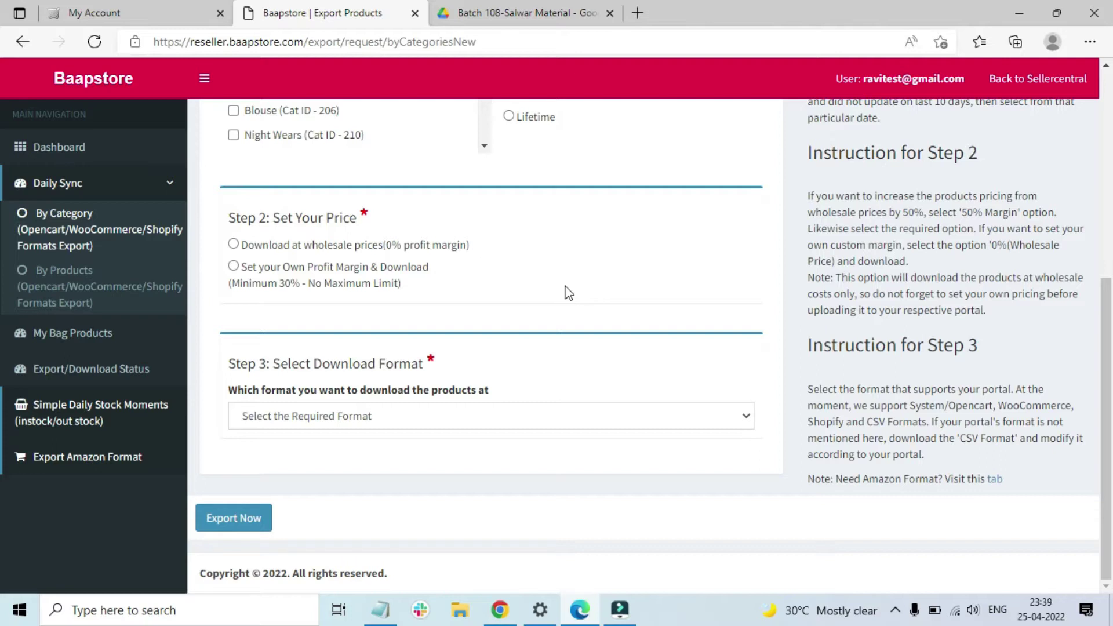
{"action": "left_click", "coordinate": [234, 244]}
{"action": "left_click", "coordinate": [233, 268]}
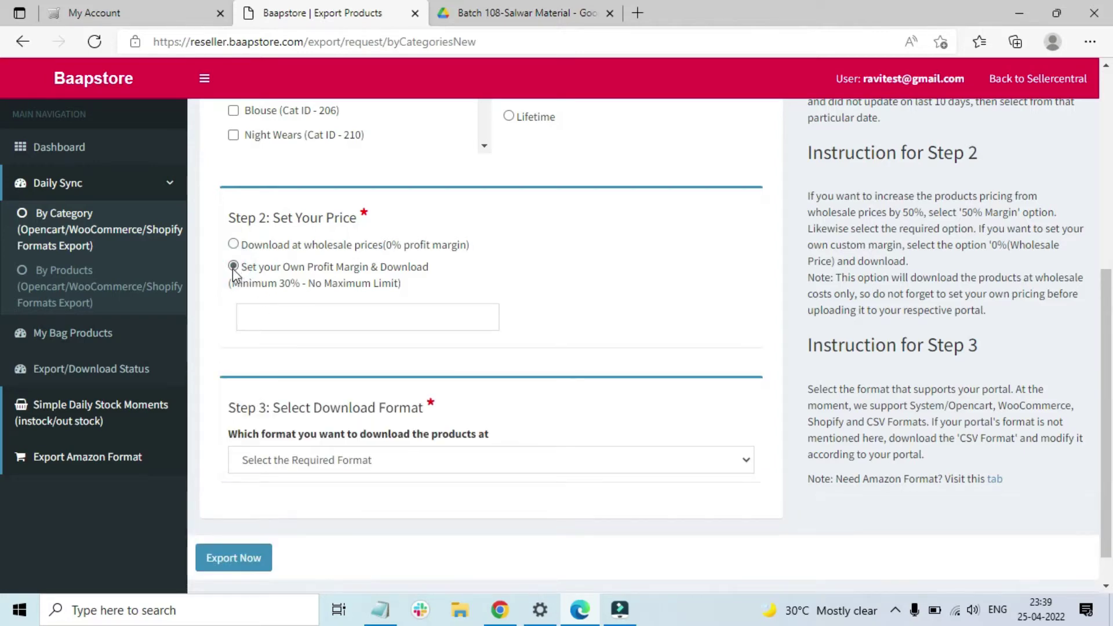
{"action": "left_click", "coordinate": [288, 315]}
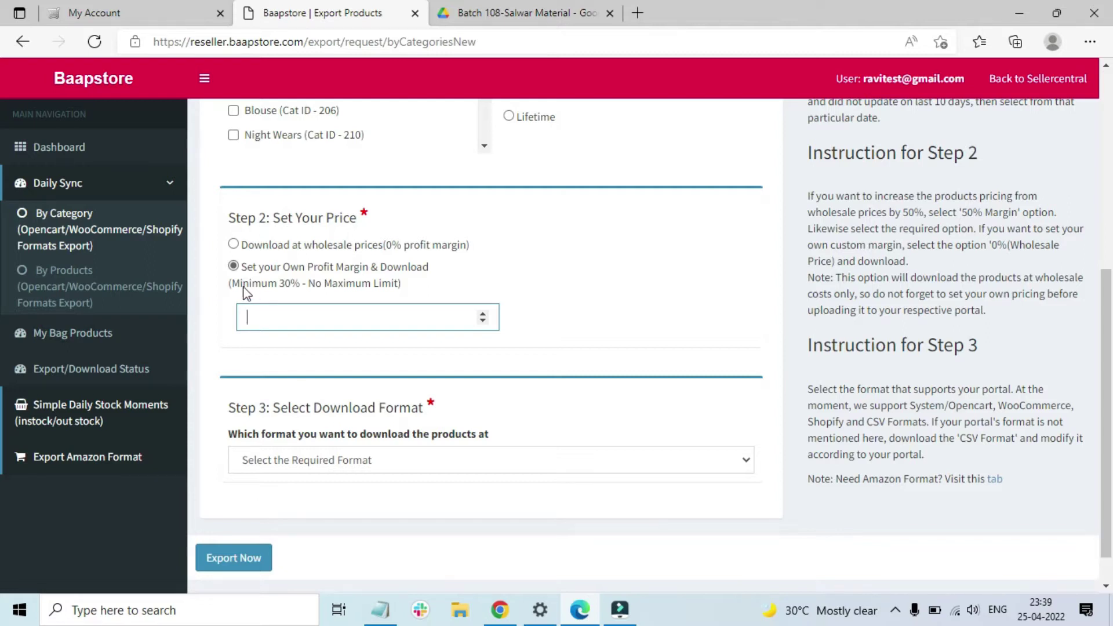
{"action": "type", "text": "30"}
{"action": "left_click", "coordinate": [542, 324]}
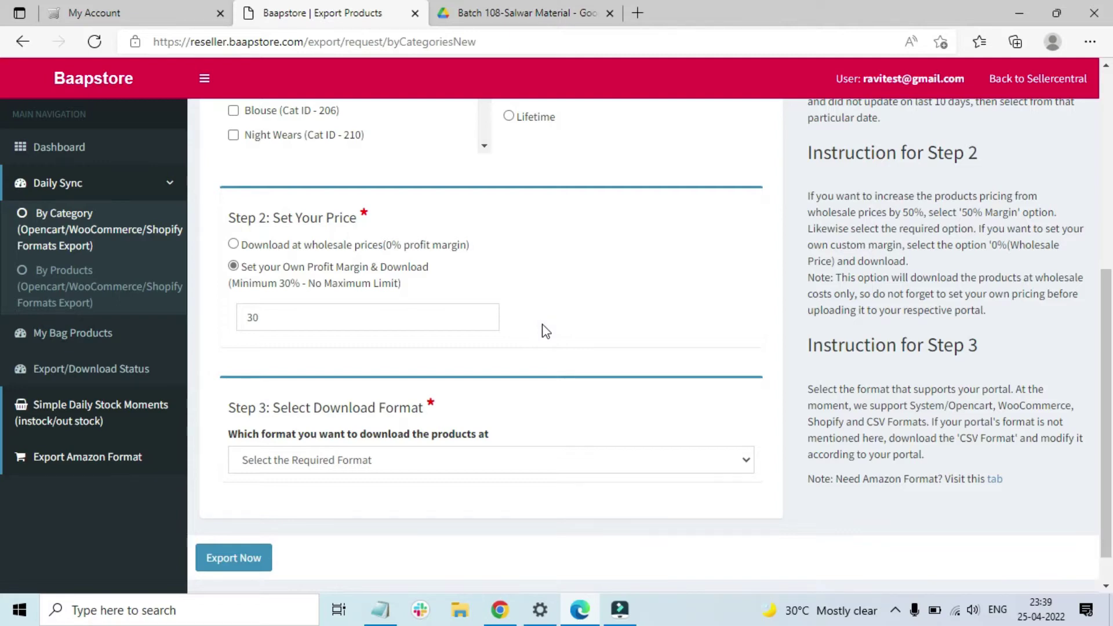
Set the profit margin to 50 percent
{"action": "left_click", "coordinate": [274, 323]}
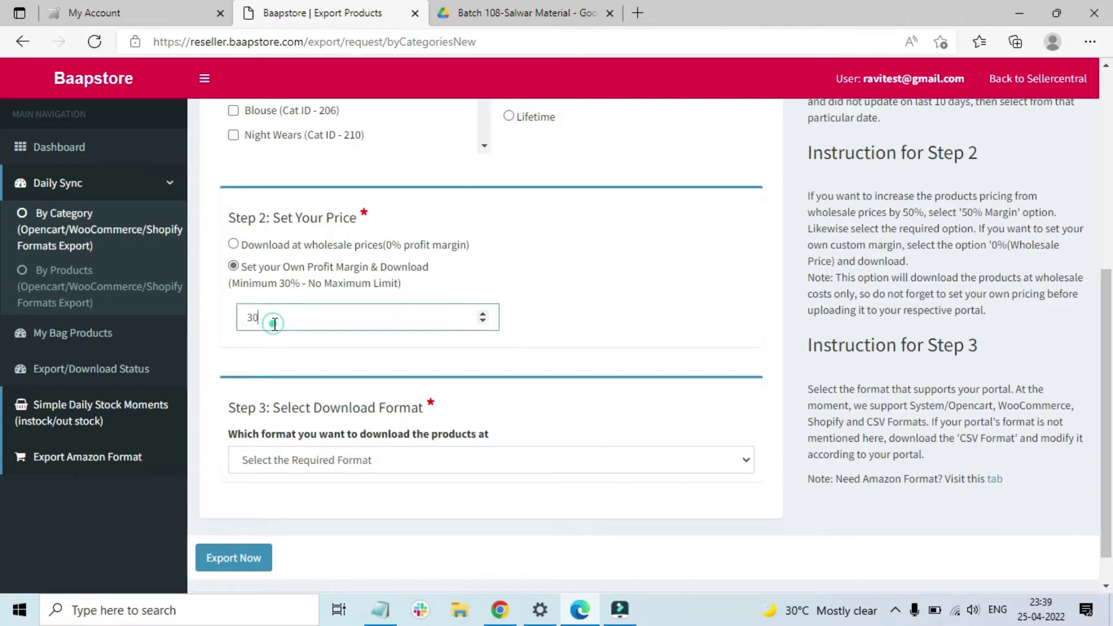
{"action": "key", "text": "BackSpace"}
{"action": "key", "text": "BackSpace"}
{"action": "type", "text": "50"}
Set the download format to For Shopify, trying CSV For any Other Platforms along the way
{"action": "left_click", "coordinate": [298, 469]}
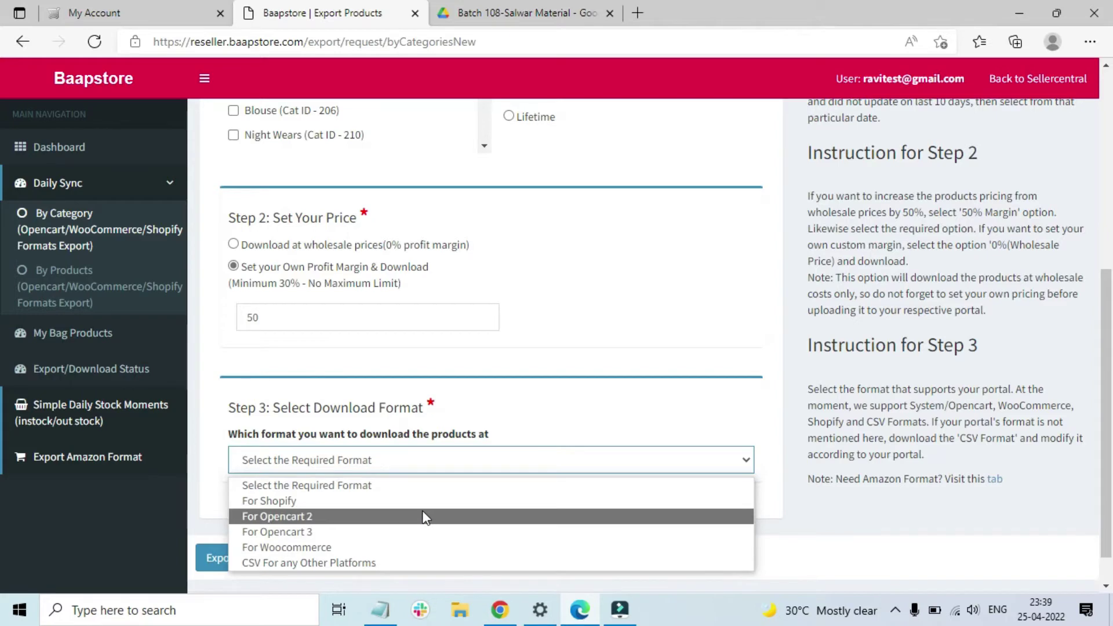
{"action": "left_click", "coordinate": [390, 504]}
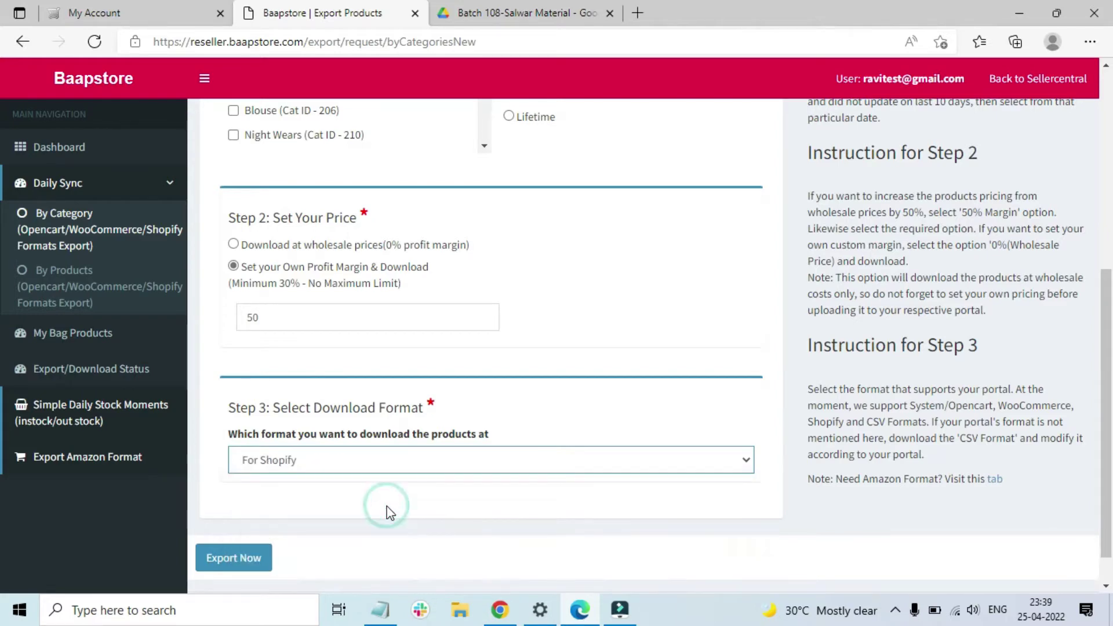
{"action": "left_click", "coordinate": [328, 471]}
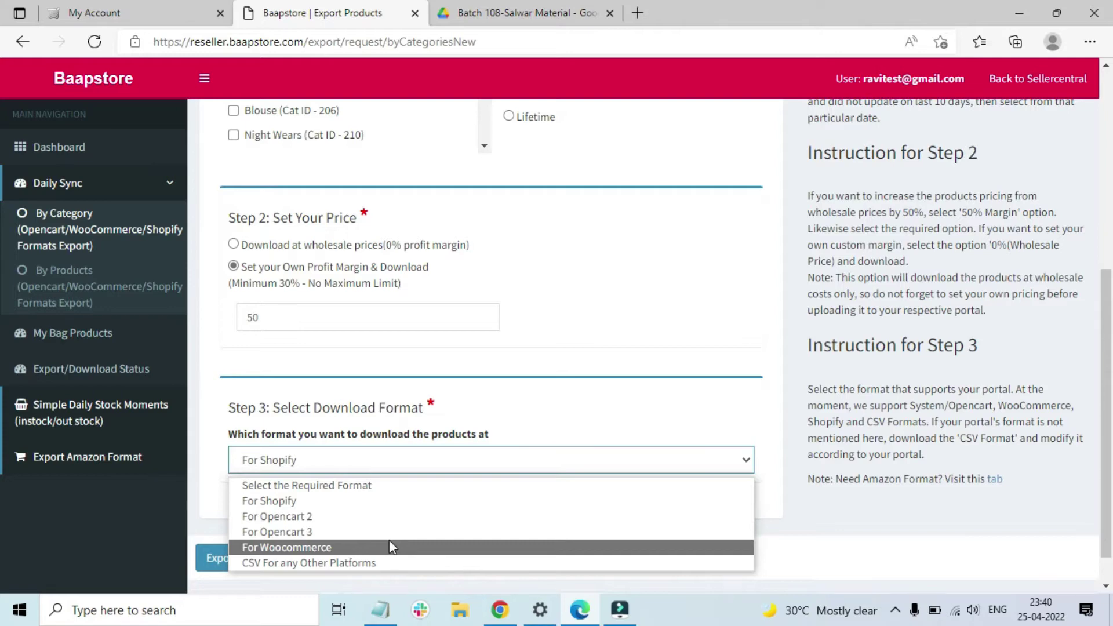
{"action": "left_click", "coordinate": [367, 562]}
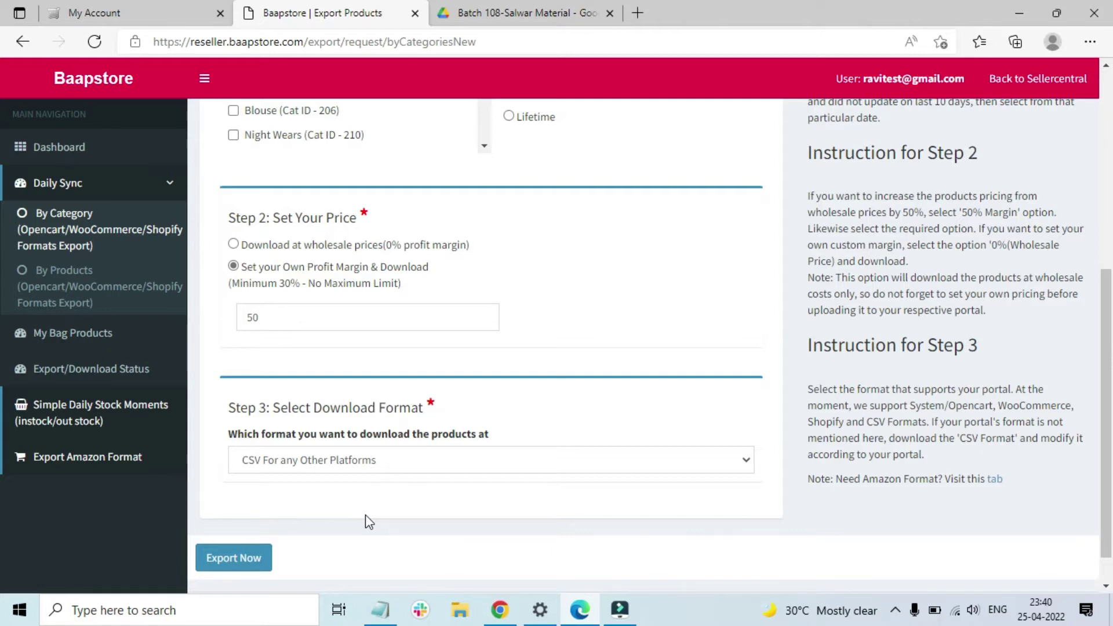
{"action": "left_click", "coordinate": [493, 460]}
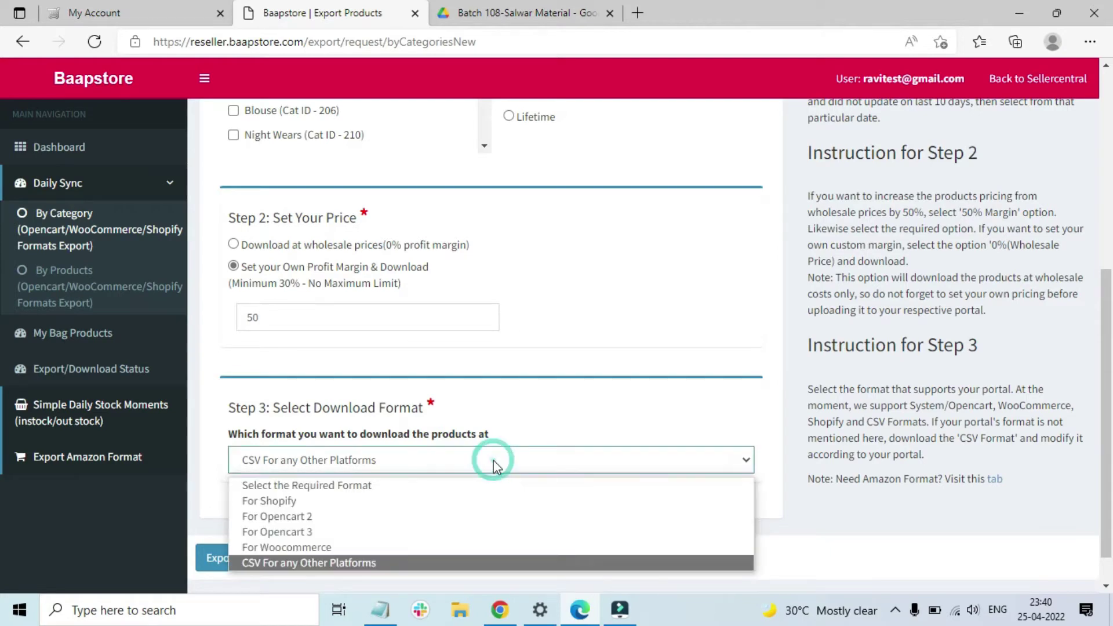
{"action": "left_click", "coordinate": [423, 506]}
Review the chosen filter options and submit the export request
{"action": "scroll", "coordinate": [1097, 261], "scroll_direction": "up", "scroll_amount": 5}
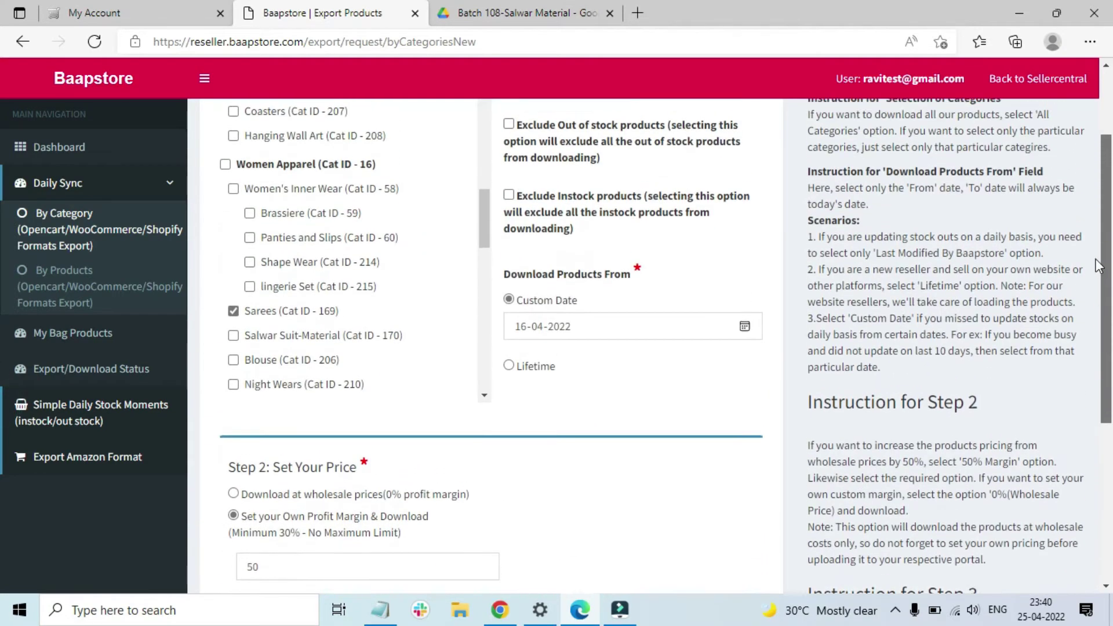
{"action": "scroll", "coordinate": [1097, 261], "scroll_direction": "up", "scroll_amount": 2}
{"action": "scroll", "coordinate": [1102, 289], "scroll_direction": "down", "scroll_amount": 3}
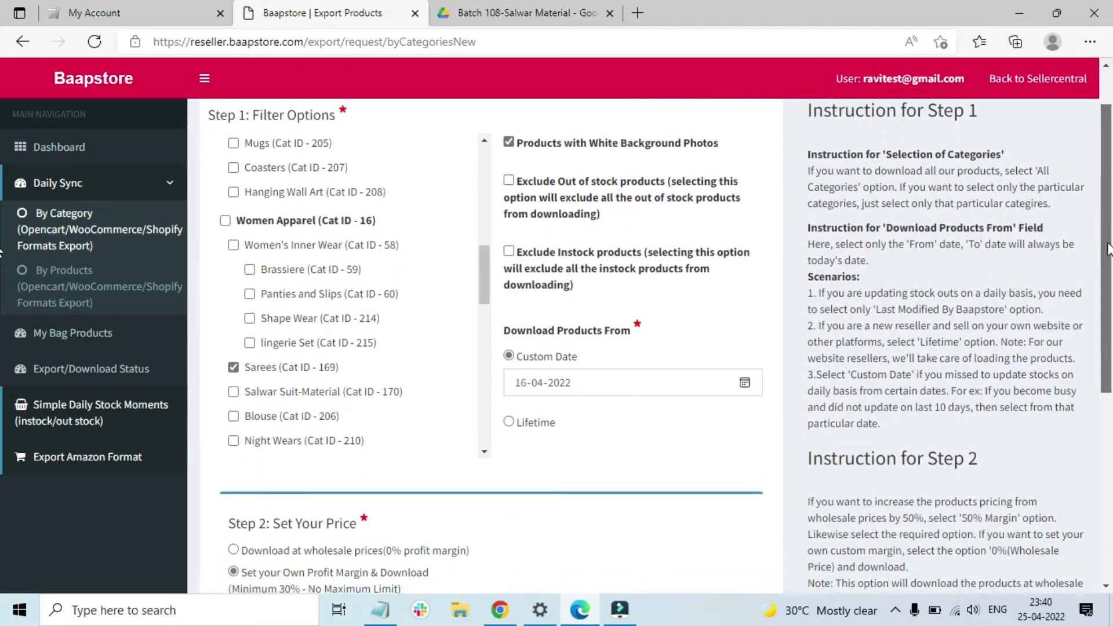
{"action": "left_click_drag", "start_coordinate": [1108, 310], "coordinate": [1109, 450]}
{"action": "left_click", "coordinate": [261, 520]}
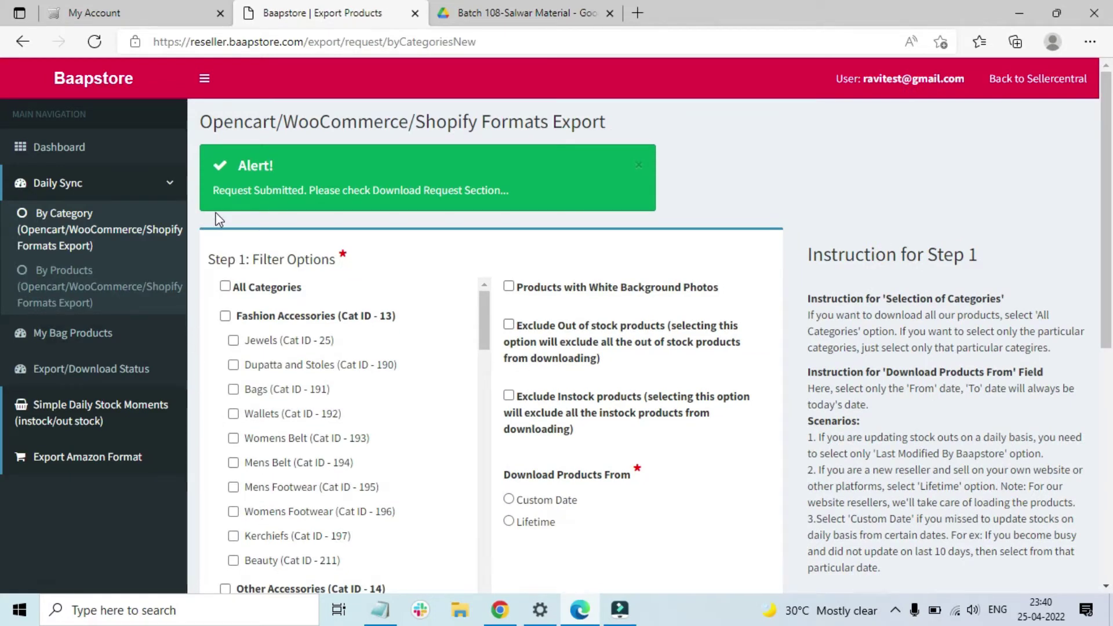
Open the Export/Download Status list and download the newest Shopify export file, SF_169_250422_1.csv
{"action": "left_click_drag", "start_coordinate": [273, 190], "coordinate": [288, 190]}
{"action": "left_click", "coordinate": [475, 190]}
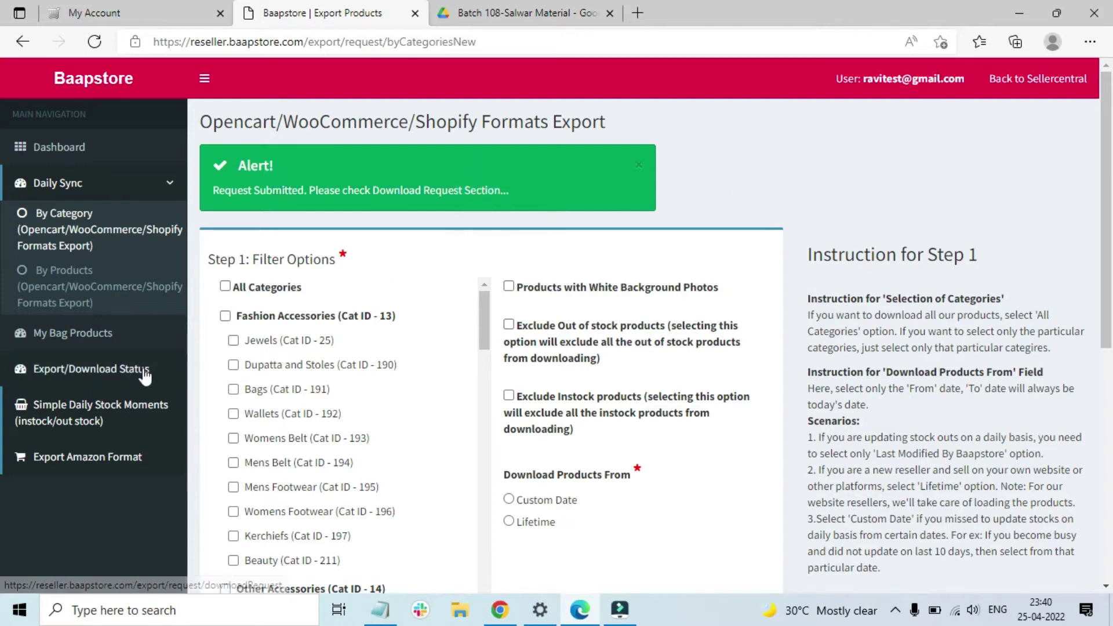
{"action": "left_click", "coordinate": [59, 382]}
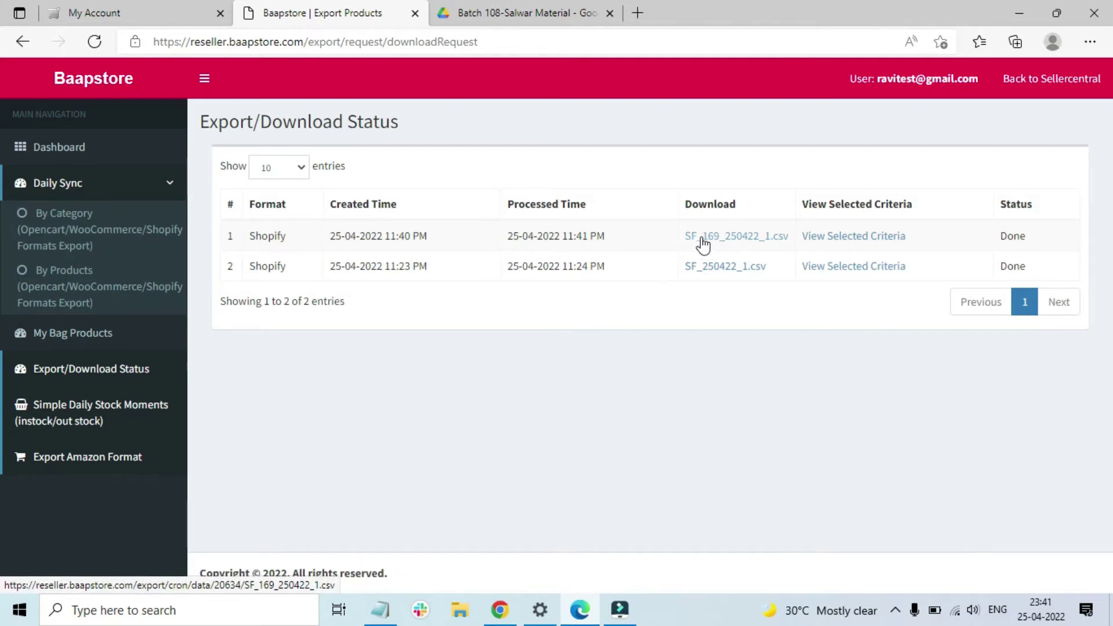
{"action": "left_click", "coordinate": [704, 243]}
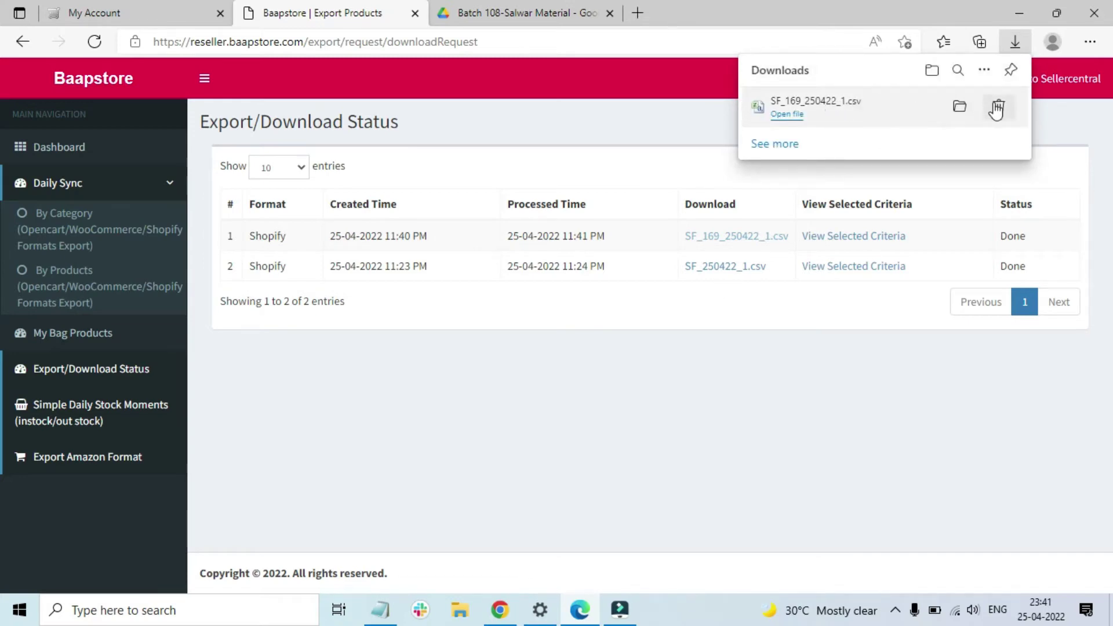
{"action": "left_click", "coordinate": [656, 435]}
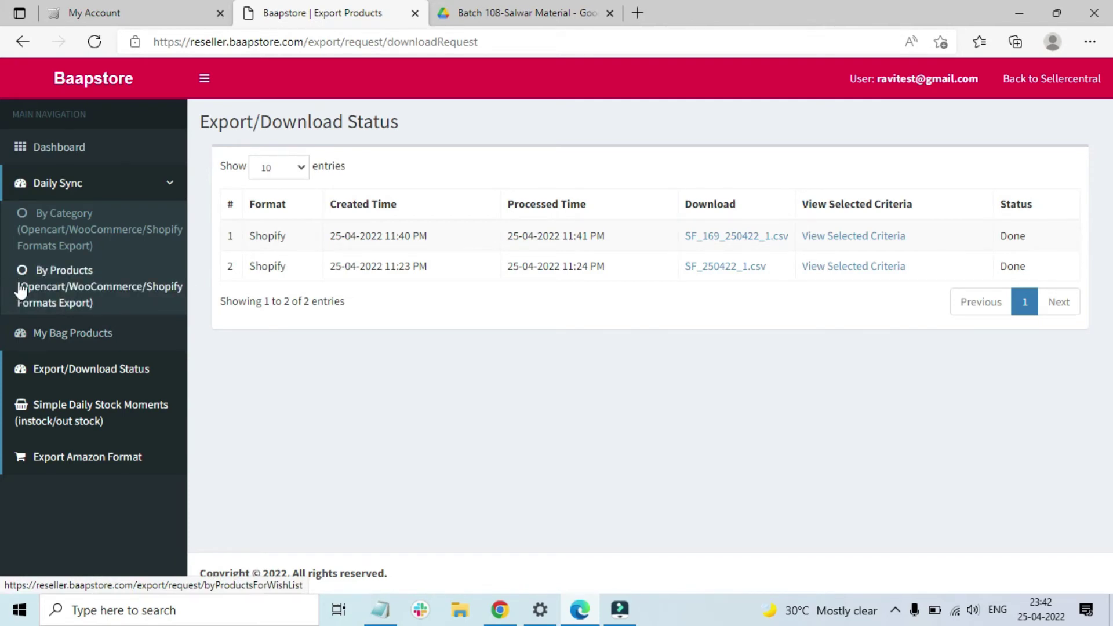
Open the by-products export list and remove the Generic Manual Roller Face Body Massager (product ID 35396) from My Bag
{"action": "left_click", "coordinate": [22, 285]}
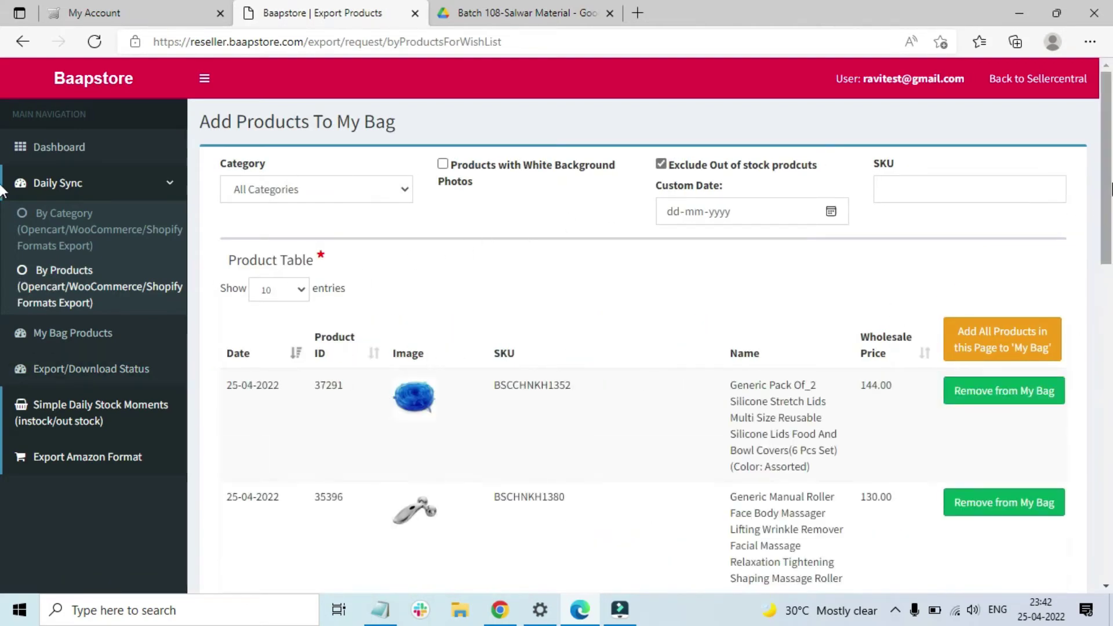
{"action": "left_click_drag", "start_coordinate": [1111, 188], "coordinate": [1112, 230]}
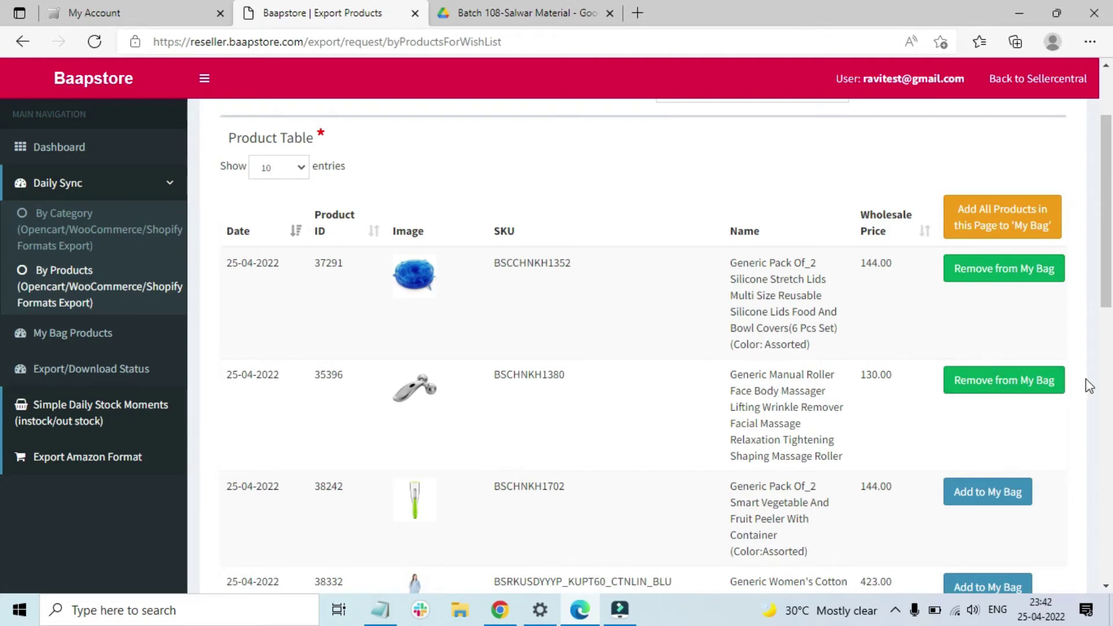
{"action": "left_click", "coordinate": [1013, 398]}
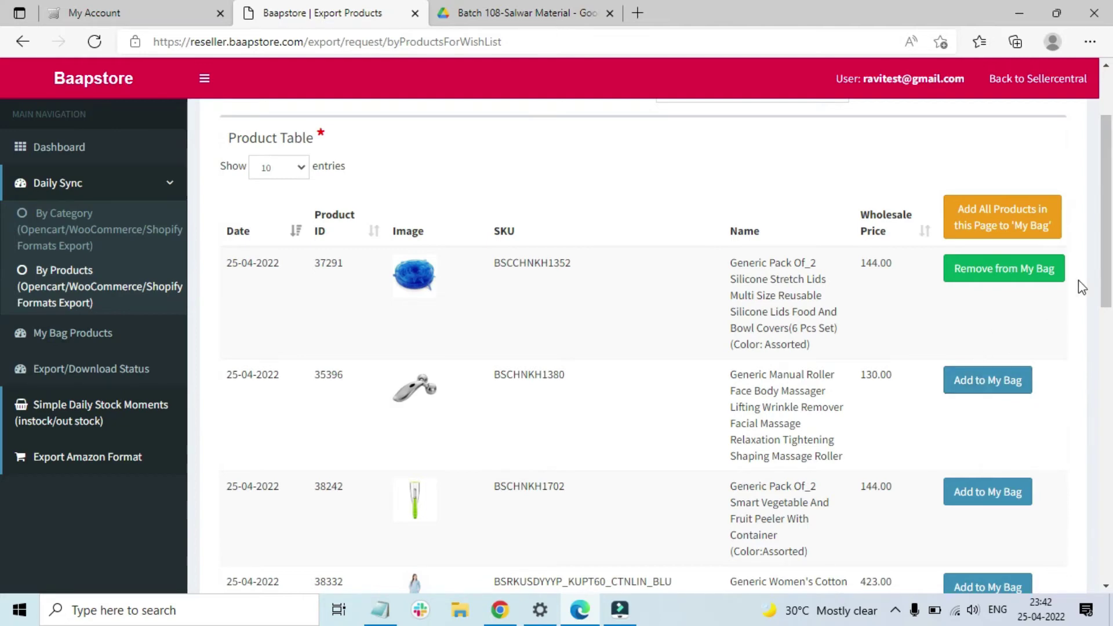
Add the Smart Vegetable And Fruit Peeler (product ID 38242) to My Bag and open the My Bag Products page
{"action": "scroll", "coordinate": [1070, 325], "scroll_direction": "down", "scroll_amount": 2}
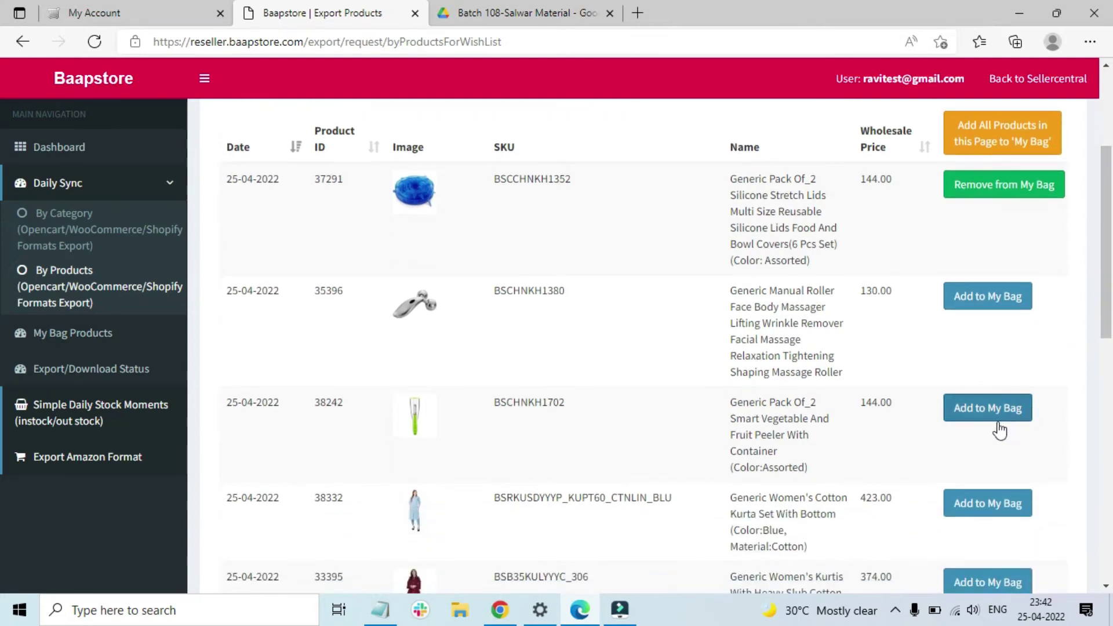
{"action": "left_click", "coordinate": [979, 419]}
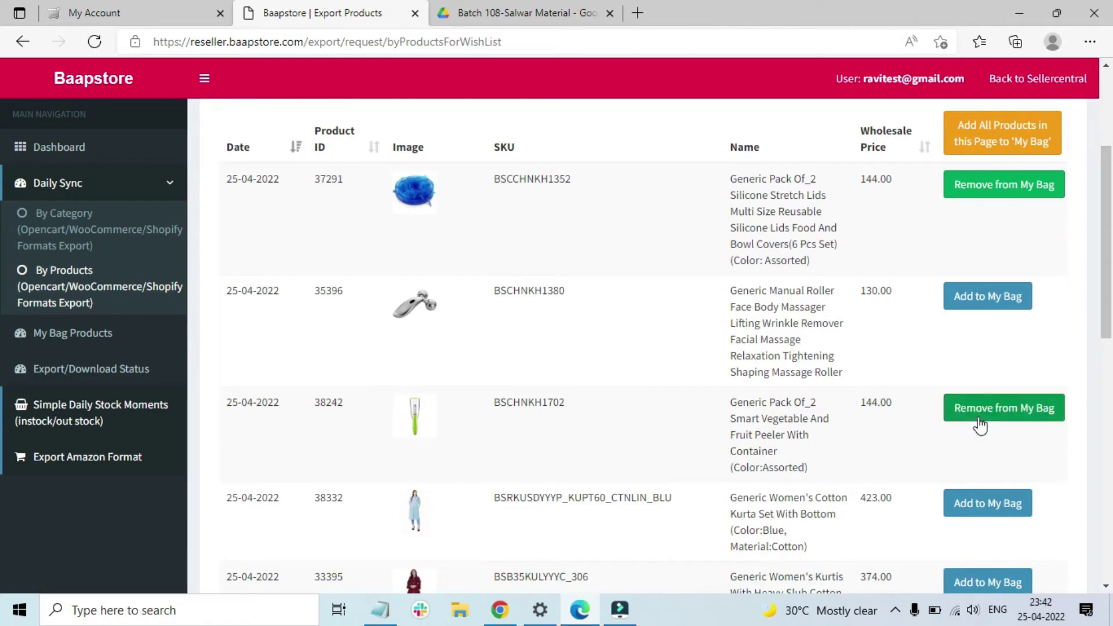
{"action": "left_click_drag", "start_coordinate": [1112, 285], "coordinate": [1112, 250]}
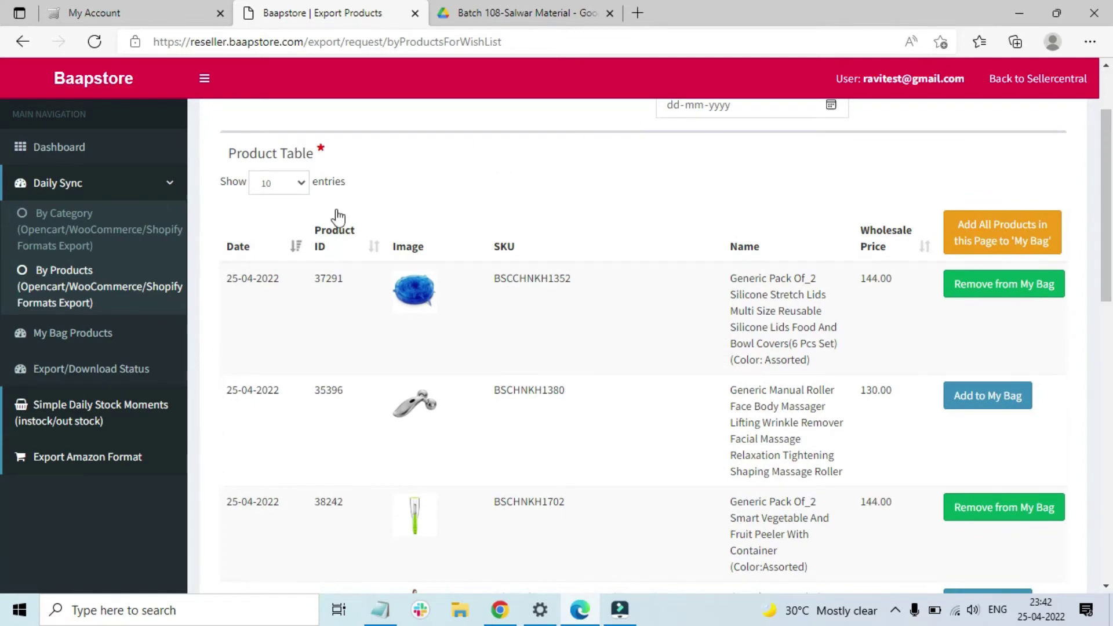
{"action": "left_click", "coordinate": [80, 343]}
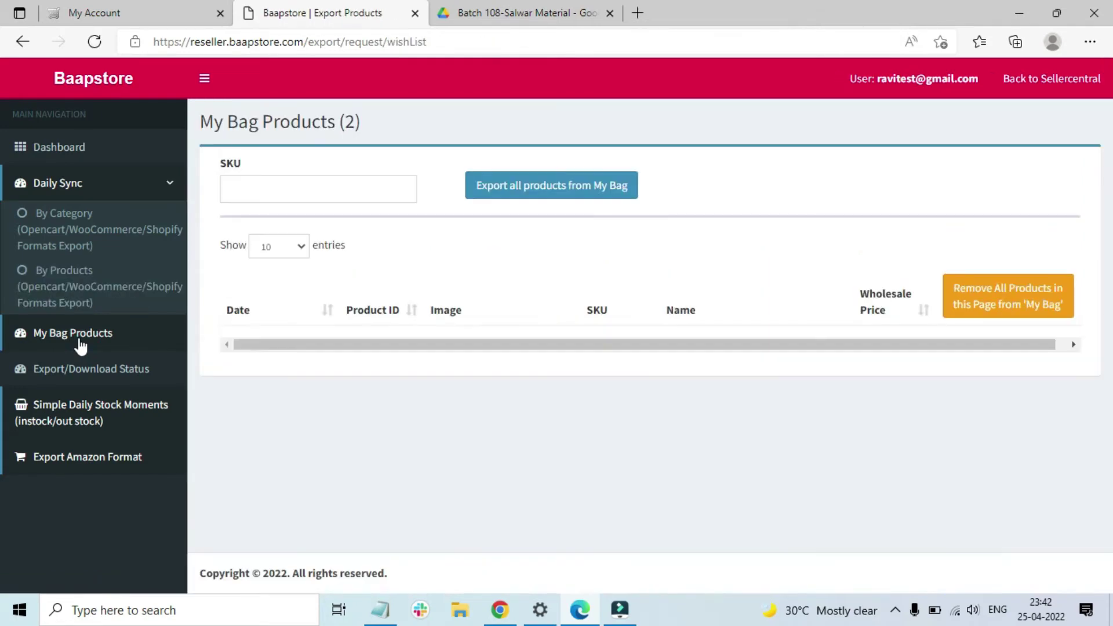
Review the products collected in My Bag and open the export form for all of them
{"action": "scroll", "coordinate": [603, 322], "scroll_direction": "down", "scroll_amount": 1}
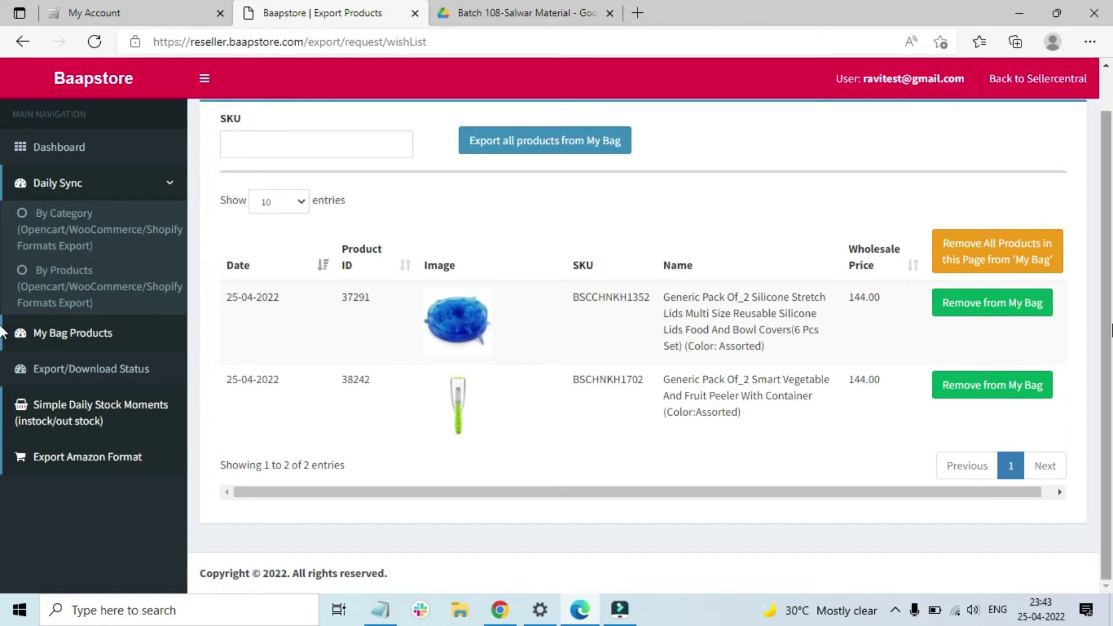
{"action": "scroll", "coordinate": [942, 365], "scroll_direction": "up", "scroll_amount": 1}
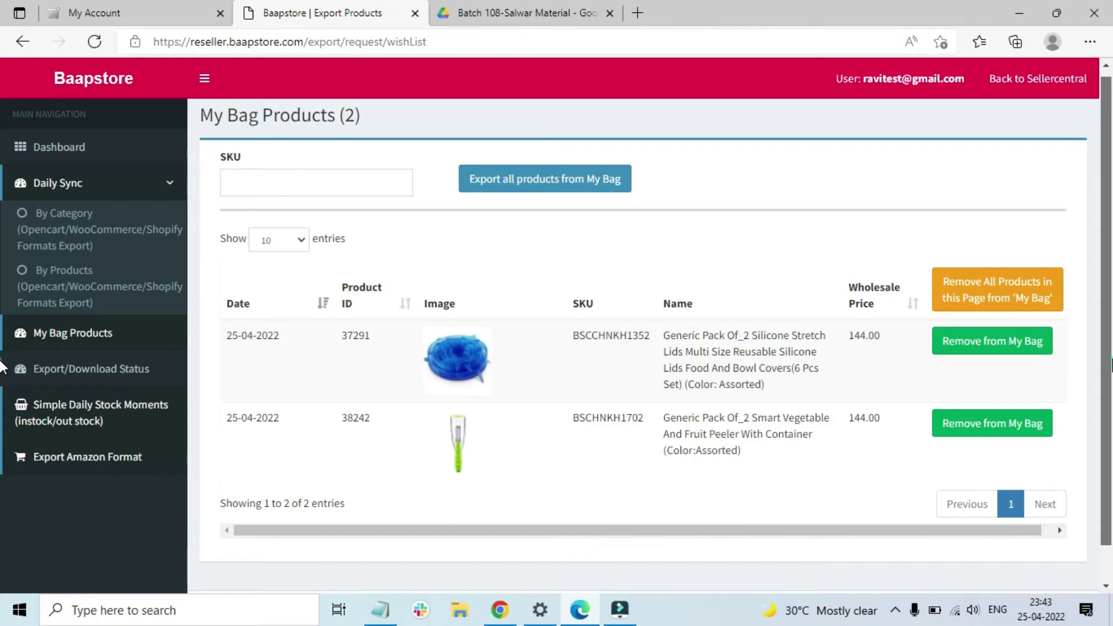
{"action": "scroll", "coordinate": [3, 366], "scroll_direction": "down", "scroll_amount": 1}
{"action": "scroll", "coordinate": [3, 325], "scroll_direction": "up", "scroll_amount": 1}
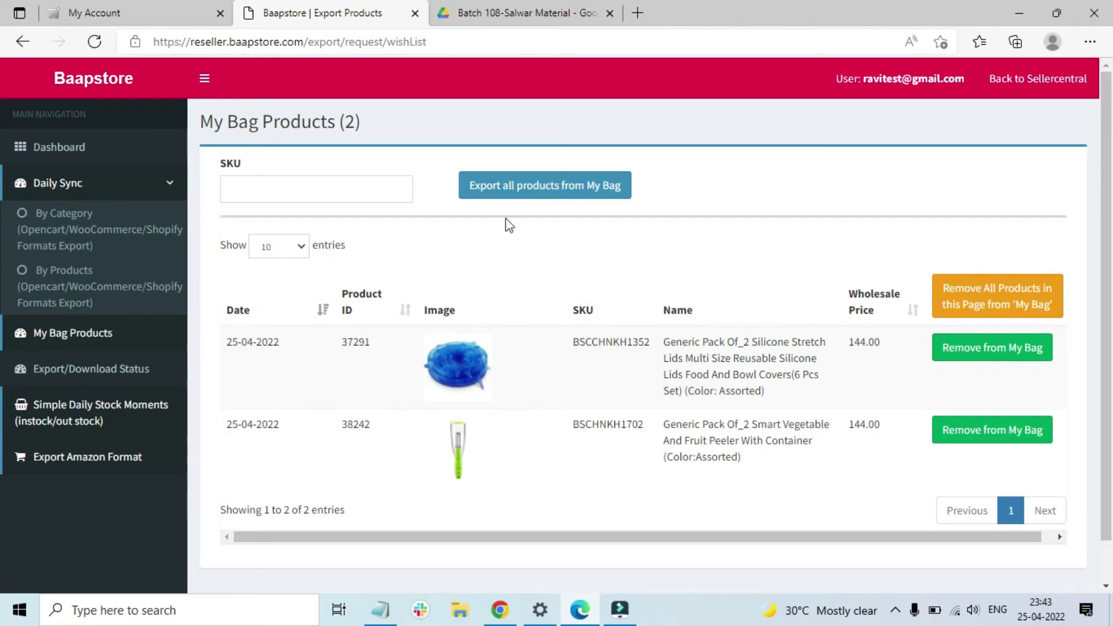
{"action": "left_click", "coordinate": [548, 197]}
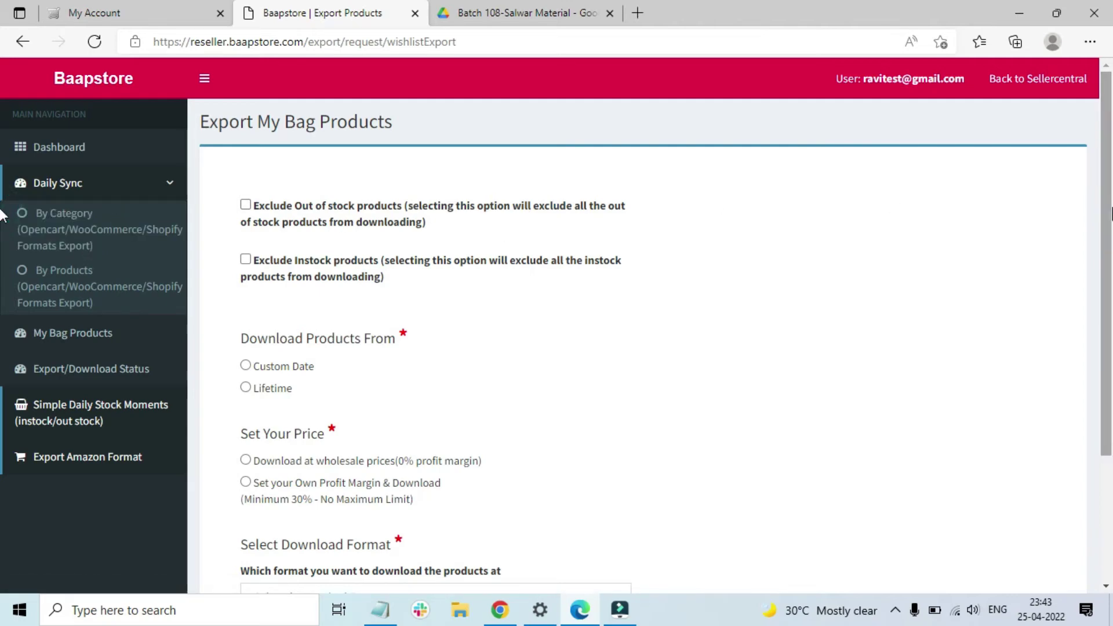
{"action": "scroll", "coordinate": [815, 247], "scroll_direction": "down", "scroll_amount": 1}
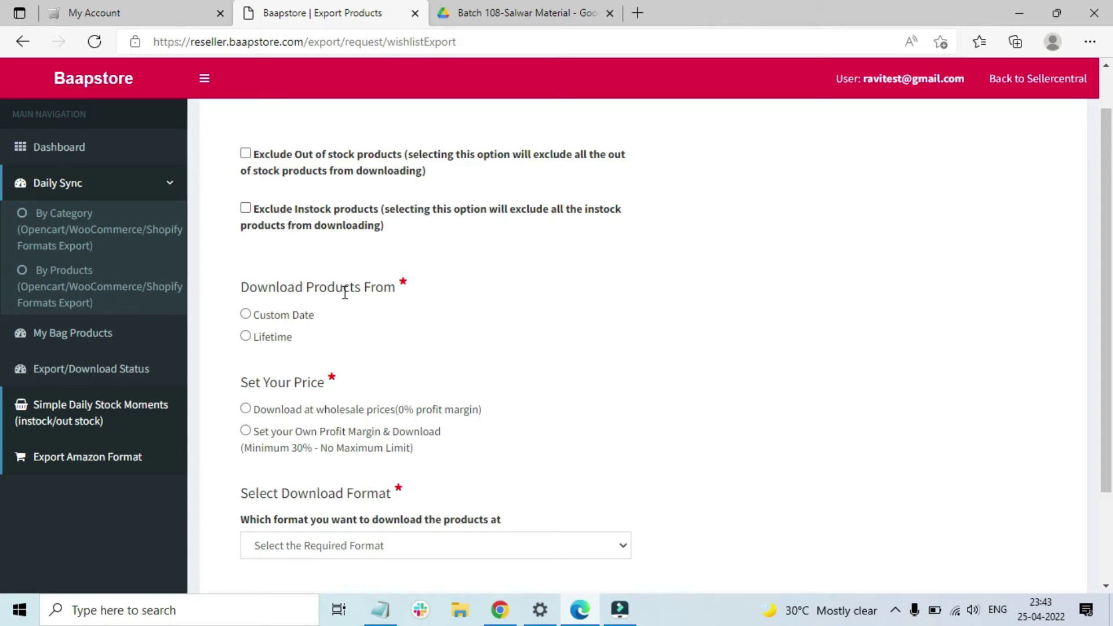
{"action": "left_click", "coordinate": [246, 154]}
{"action": "left_click", "coordinate": [246, 155]}
{"action": "left_click", "coordinate": [245, 209]}
Choose to set your own profit margin for the My Bag export and enter 30 percent
{"action": "scroll", "coordinate": [751, 307], "scroll_direction": "down", "scroll_amount": 2}
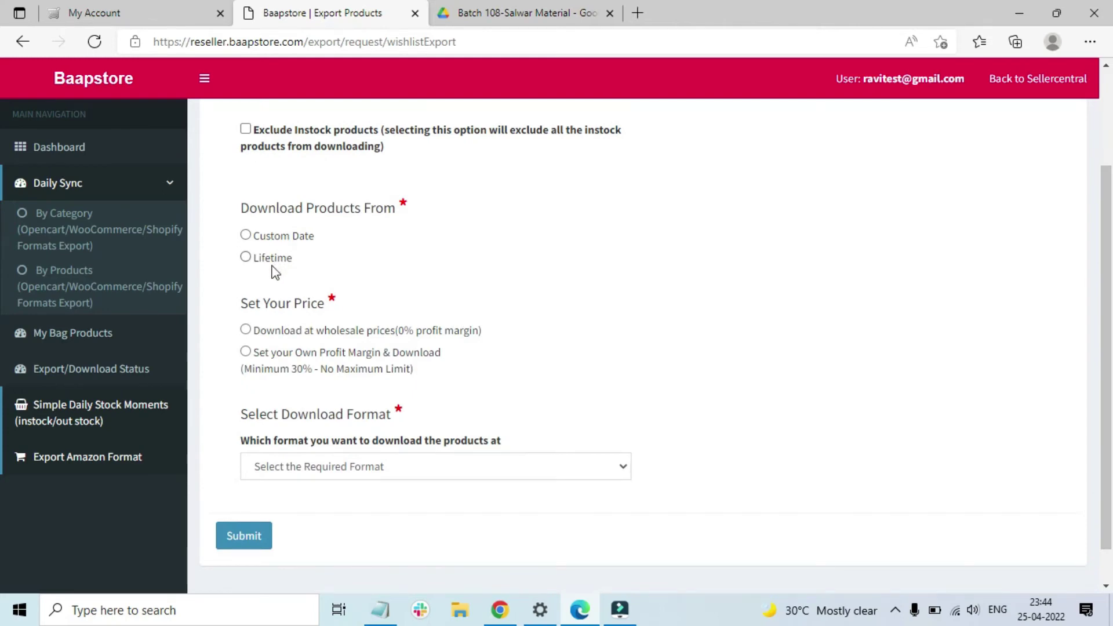
{"action": "scroll", "coordinate": [701, 261], "scroll_direction": "down", "scroll_amount": 1}
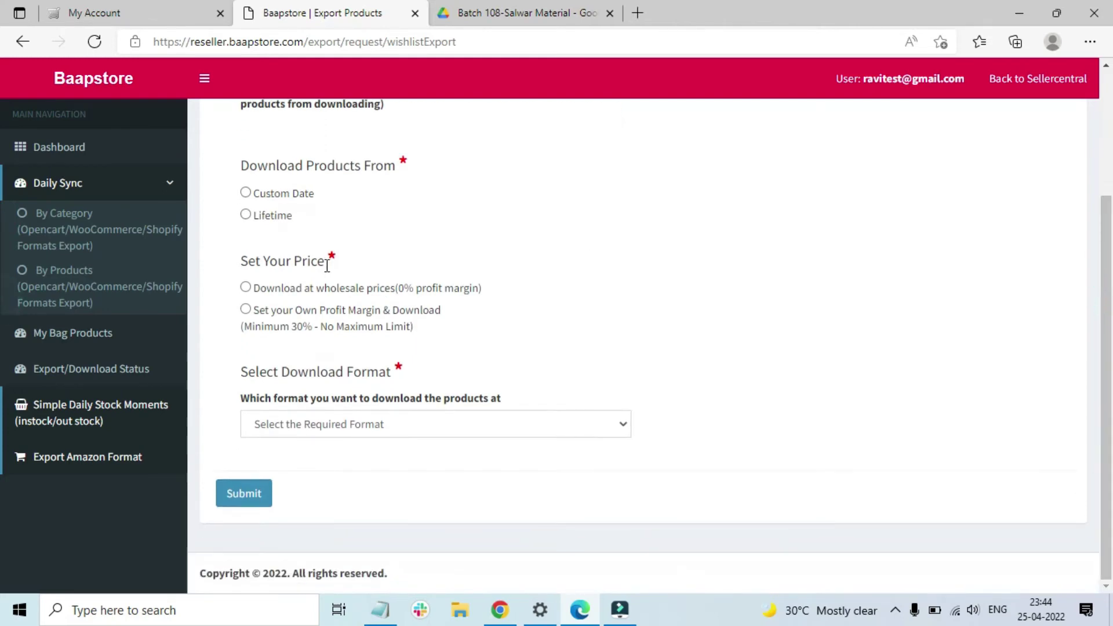
{"action": "left_click", "coordinate": [246, 289]}
{"action": "left_click", "coordinate": [246, 309]}
{"action": "left_click", "coordinate": [297, 363]}
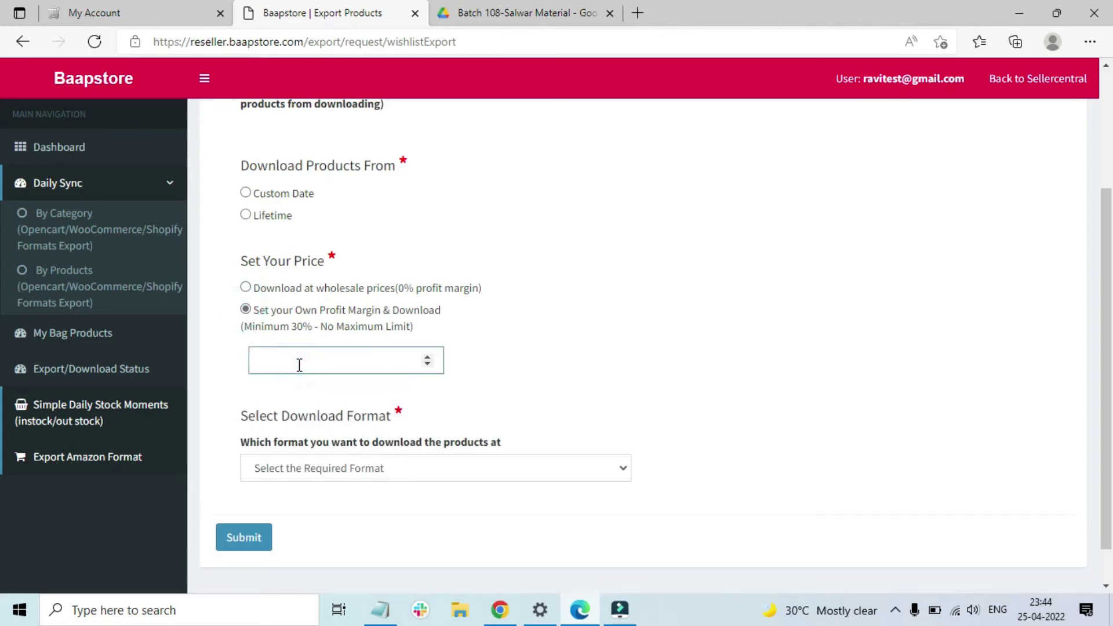
{"action": "type", "text": "30"}
Select "For My Website Built by Baapstore" as the download format and submit the export request
{"action": "scroll", "coordinate": [2, 345], "scroll_direction": "down", "scroll_amount": 1}
{"action": "left_click", "coordinate": [533, 427]}
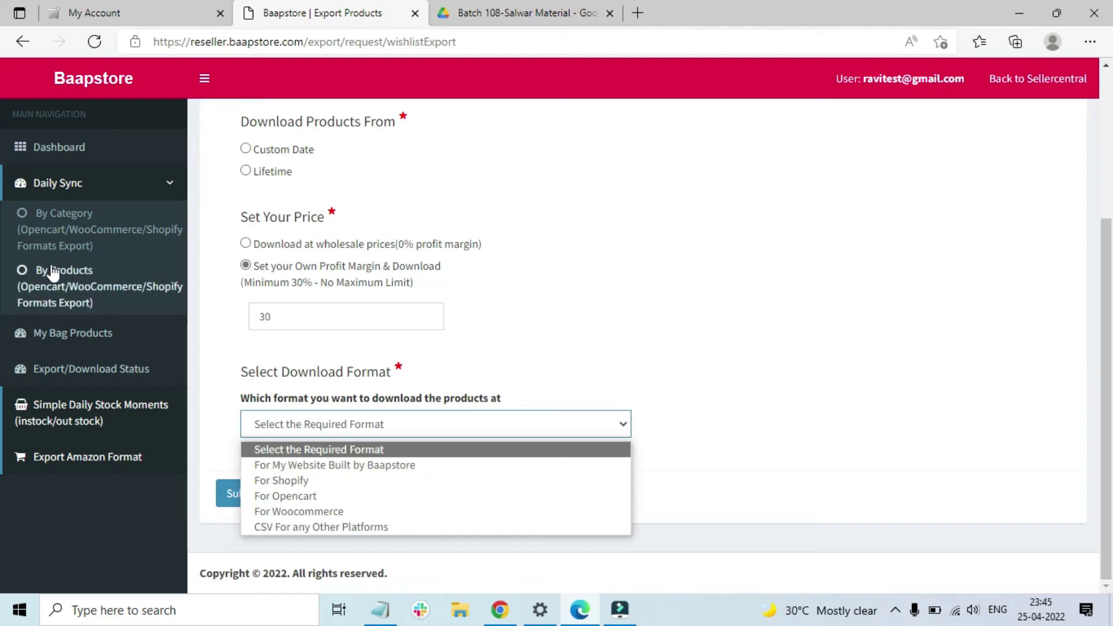
{"action": "left_click", "coordinate": [418, 471]}
{"action": "left_click", "coordinate": [266, 492]}
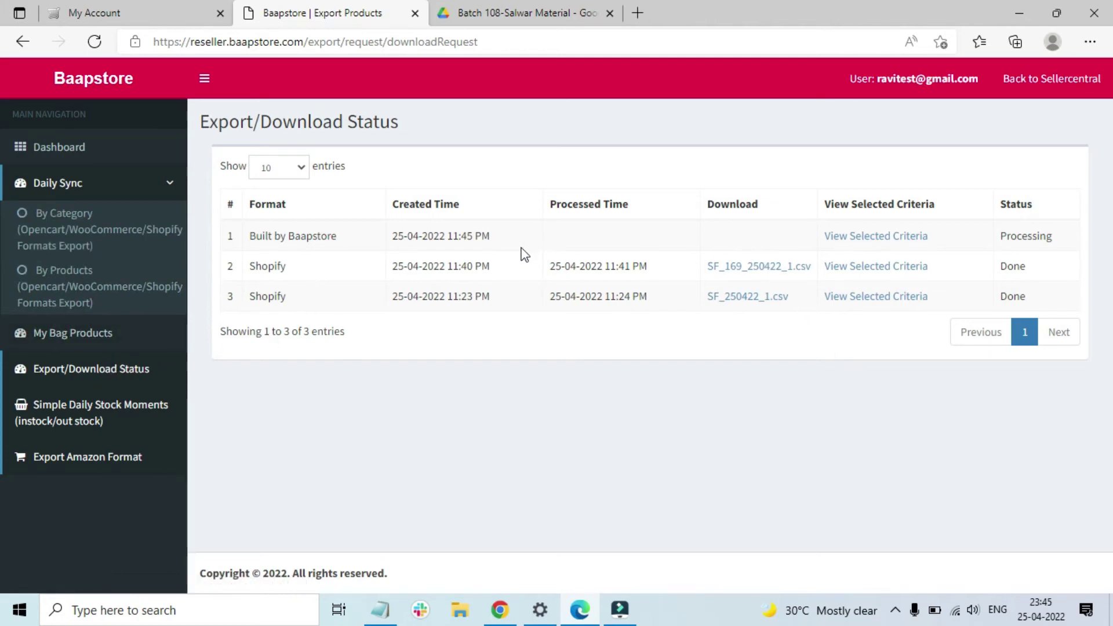
Check the newest Built by Baapstore entry in the export status list and view its selected criteria
{"action": "left_click_drag", "start_coordinate": [282, 235], "coordinate": [727, 242]}
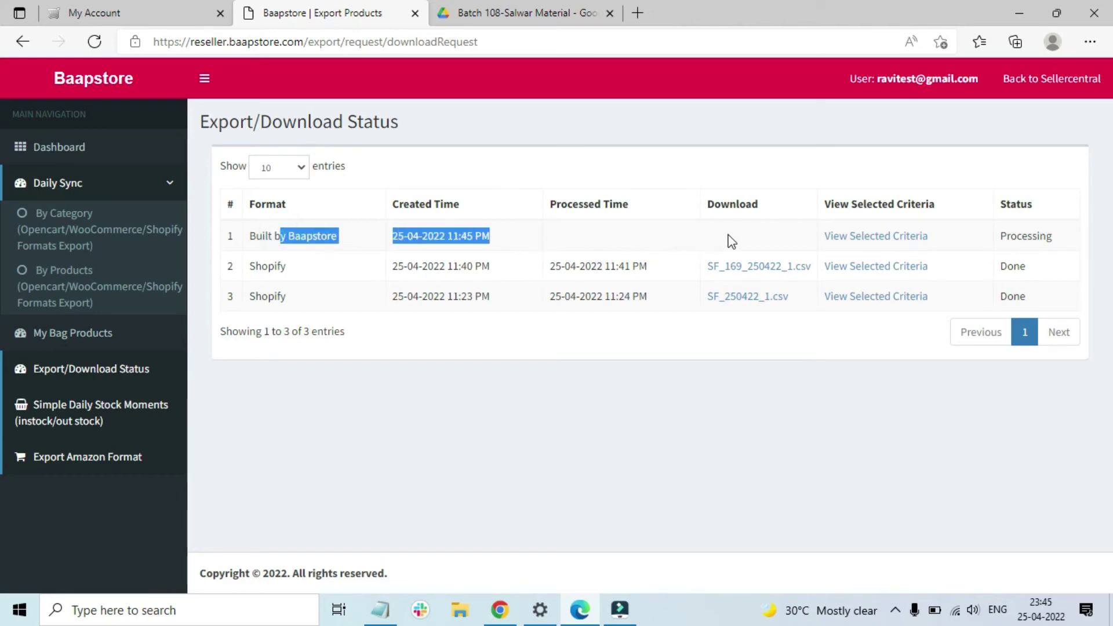
{"action": "left_click", "coordinate": [746, 231]}
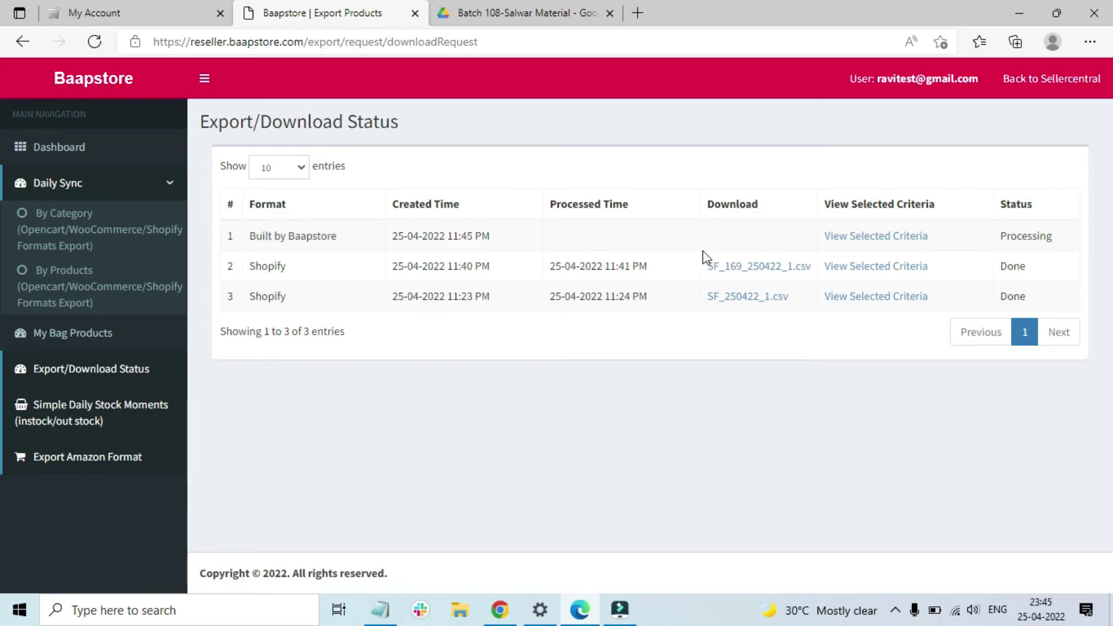
{"action": "left_click", "coordinate": [598, 237]}
{"action": "left_click_drag", "start_coordinate": [840, 209], "coordinate": [899, 209]}
{"action": "left_click", "coordinate": [906, 208]}
{"action": "left_click", "coordinate": [861, 238]}
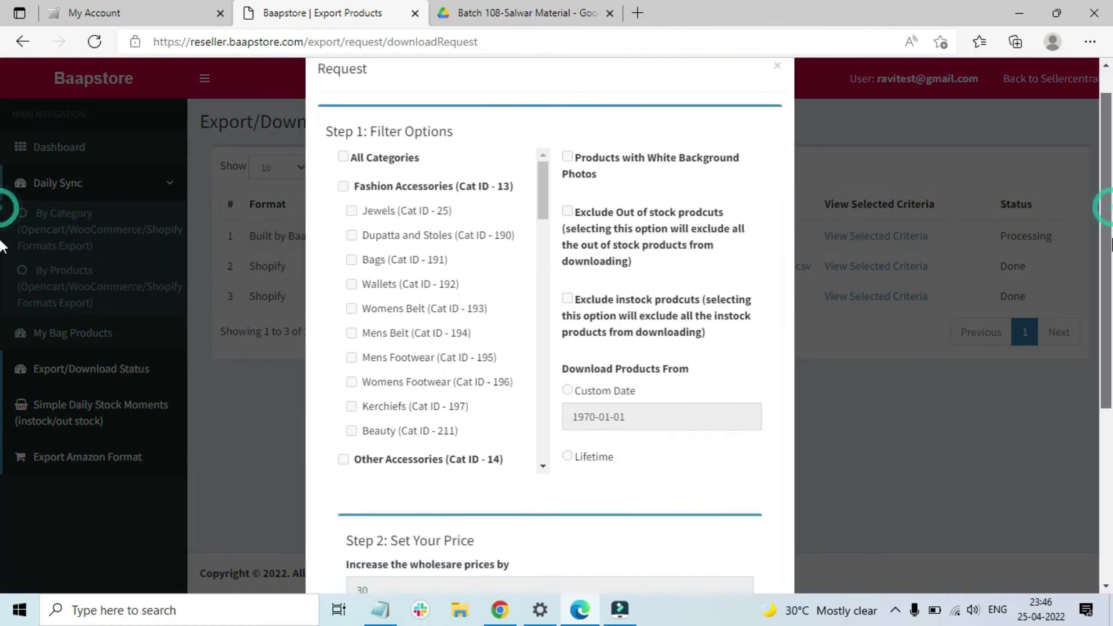
{"action": "scroll", "coordinate": [3, 246], "scroll_direction": "down", "scroll_amount": 4}
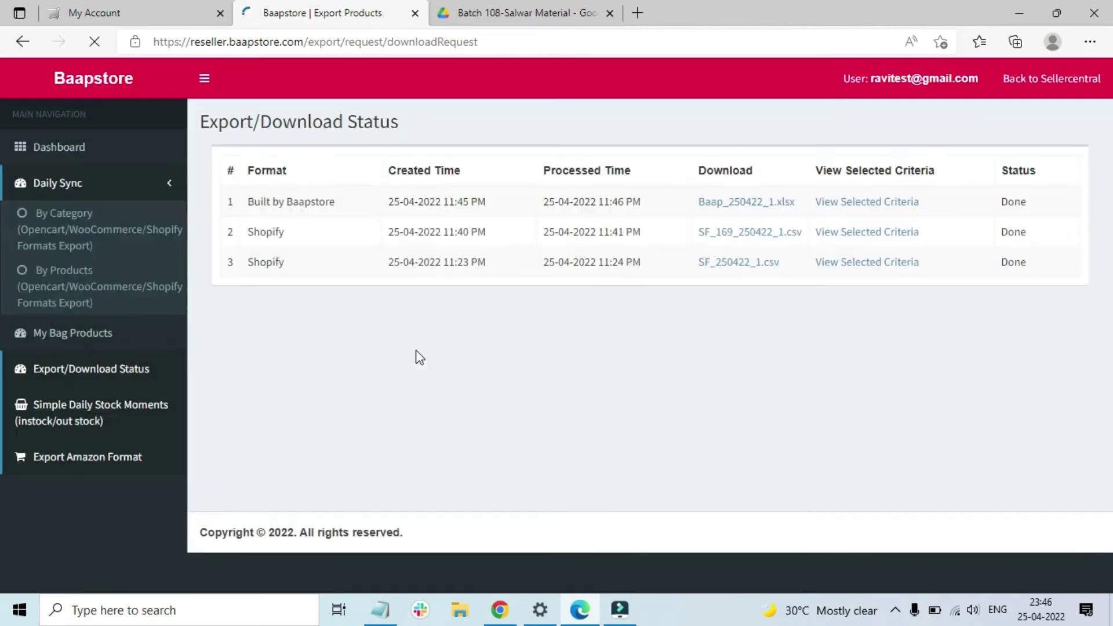
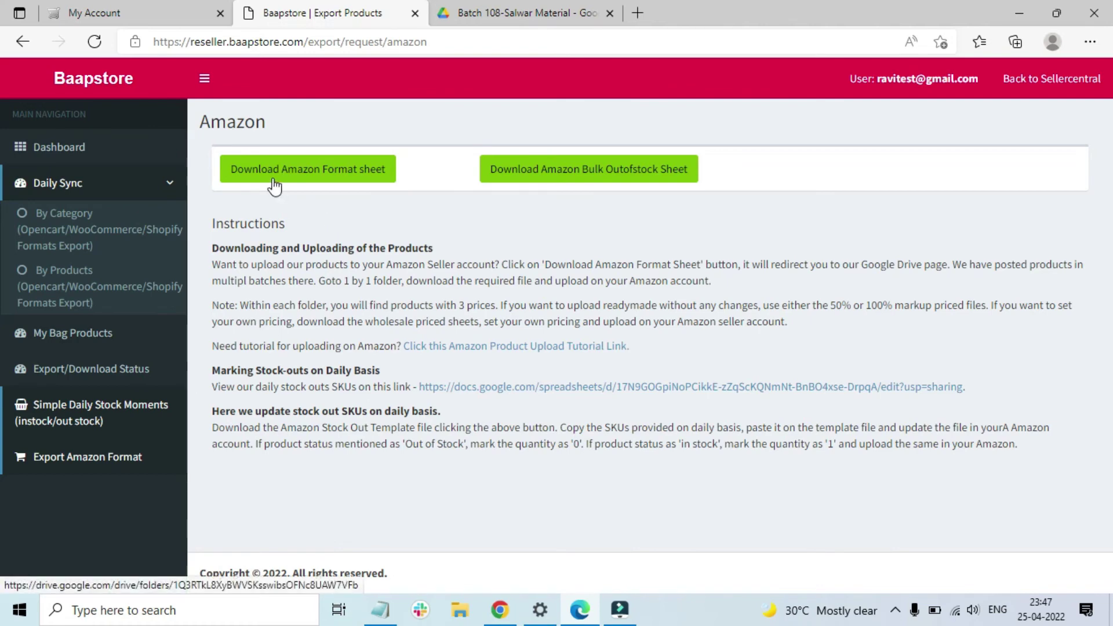
Open the Amazon Format sheet link in a new tab and switch to its Google Drive Products folder
{"action": "right_click", "coordinate": [274, 181]}
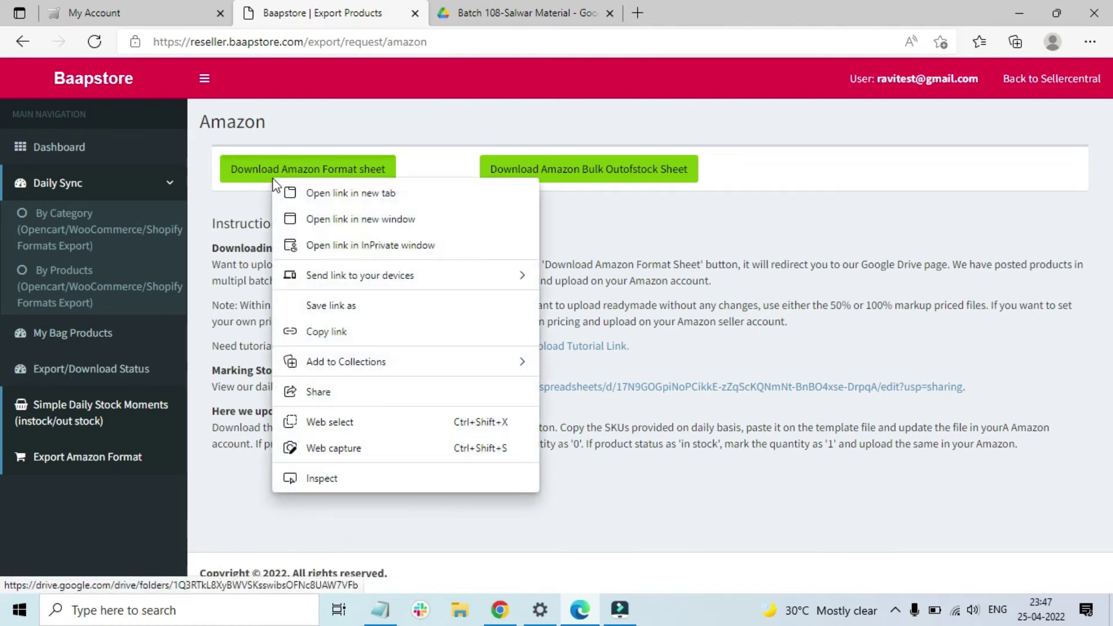
{"action": "left_click", "coordinate": [309, 193]}
{"action": "left_click", "coordinate": [550, 2]}
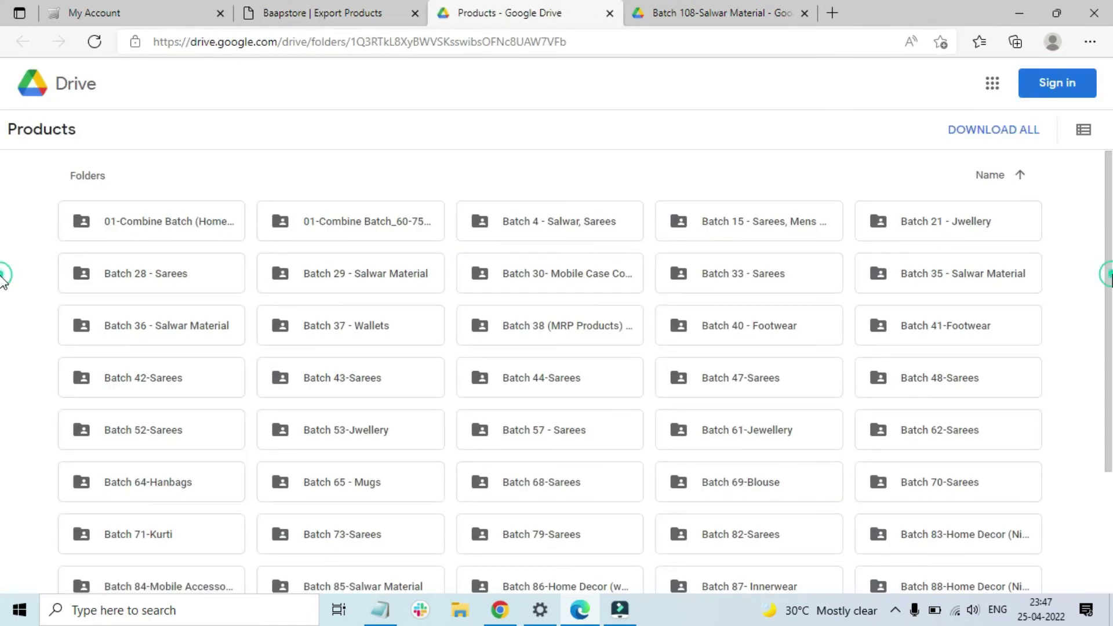
Browse the product batch folders, open Batch 33 - Sarees and show its files as a list
{"action": "scroll", "coordinate": [3, 403], "scroll_direction": "down", "scroll_amount": 3}
{"action": "scroll", "coordinate": [3, 400], "scroll_direction": "up", "scroll_amount": 3}
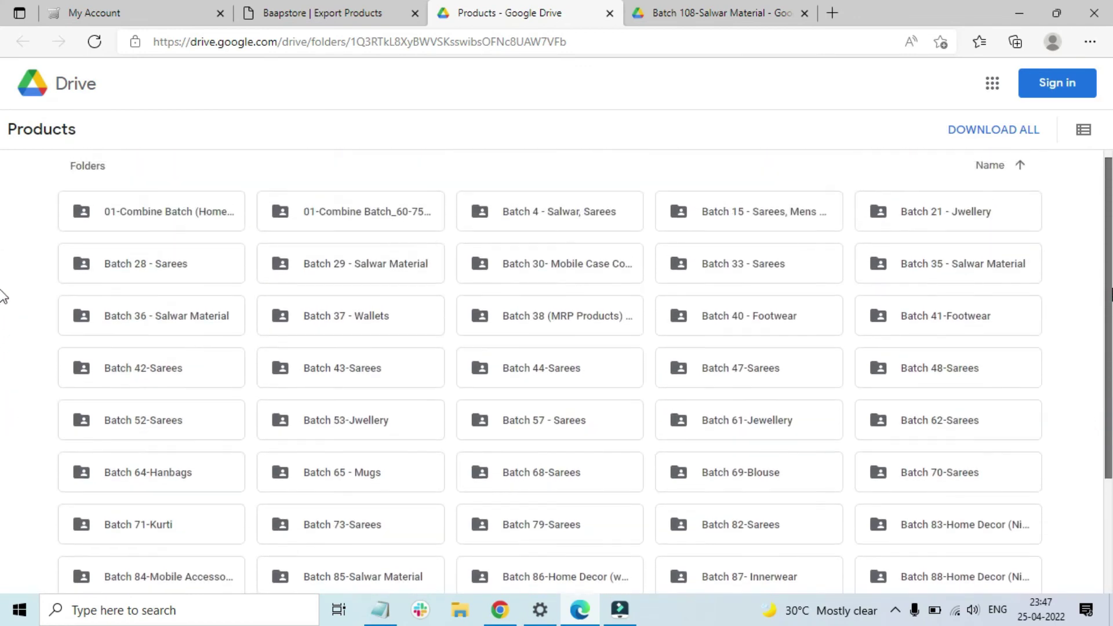
{"action": "scroll", "coordinate": [3, 400], "scroll_direction": "down", "scroll_amount": 2}
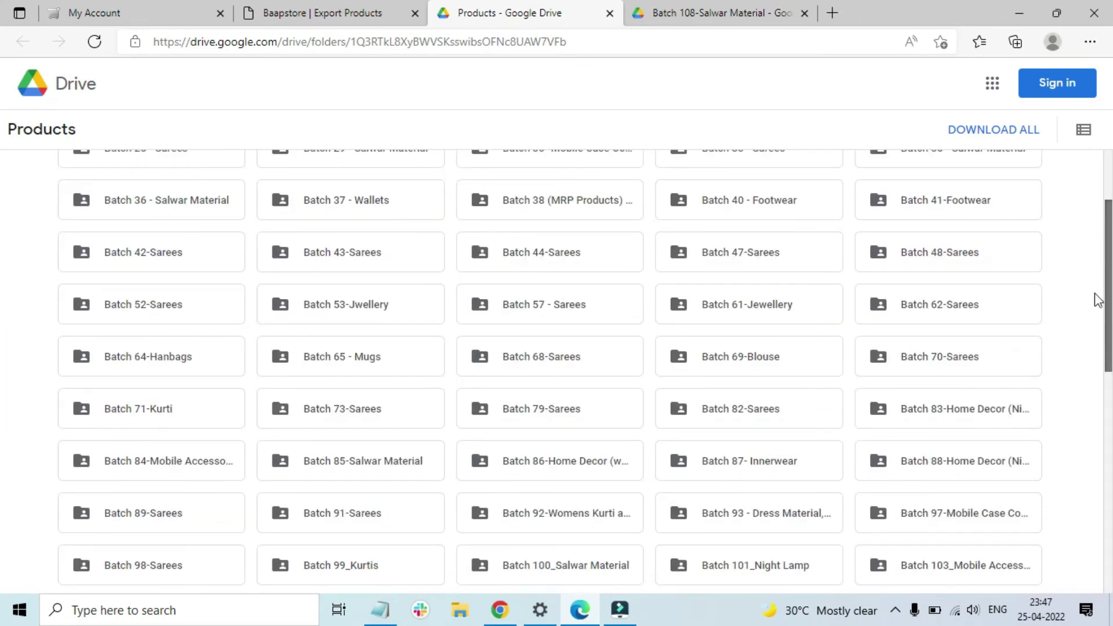
{"action": "scroll", "coordinate": [1027, 295], "scroll_direction": "up", "scroll_amount": 2}
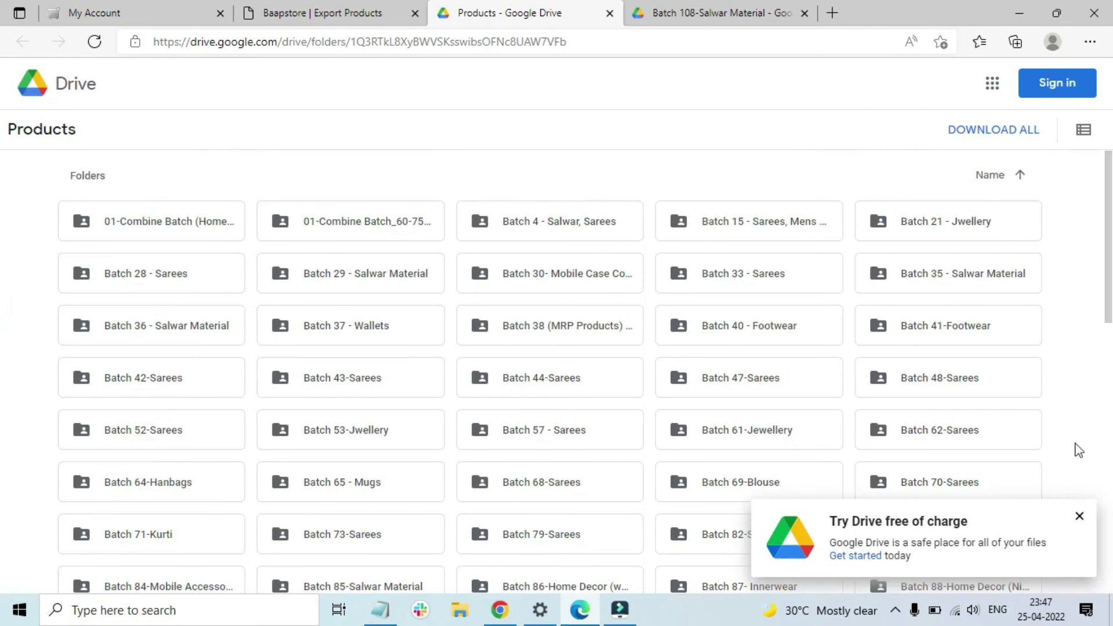
{"action": "left_click", "coordinate": [1078, 517]}
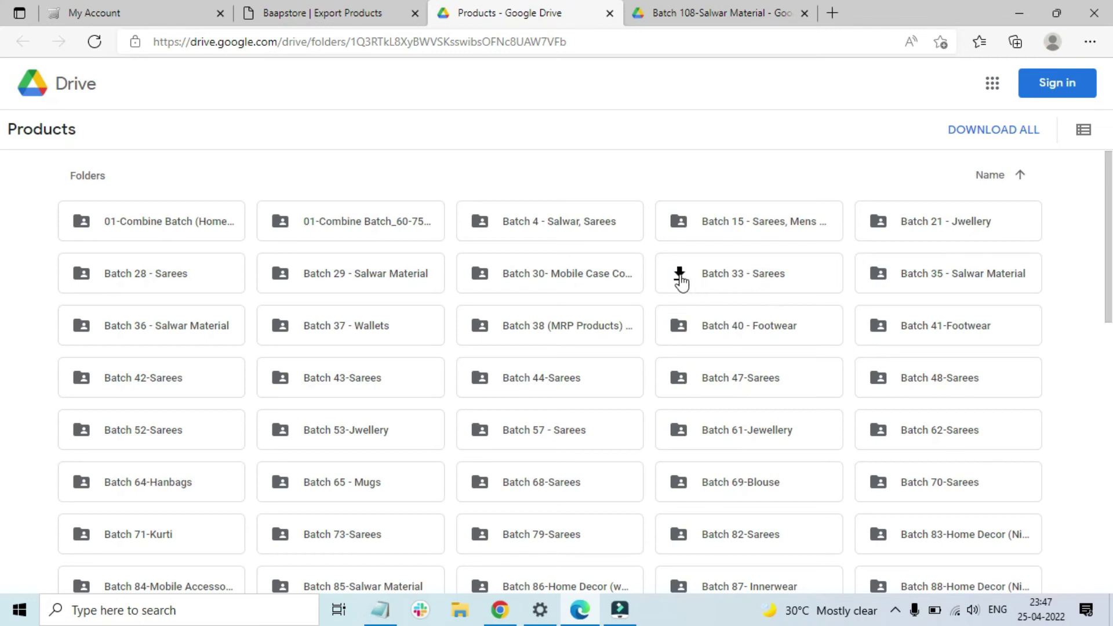
{"action": "left_click", "coordinate": [783, 282]}
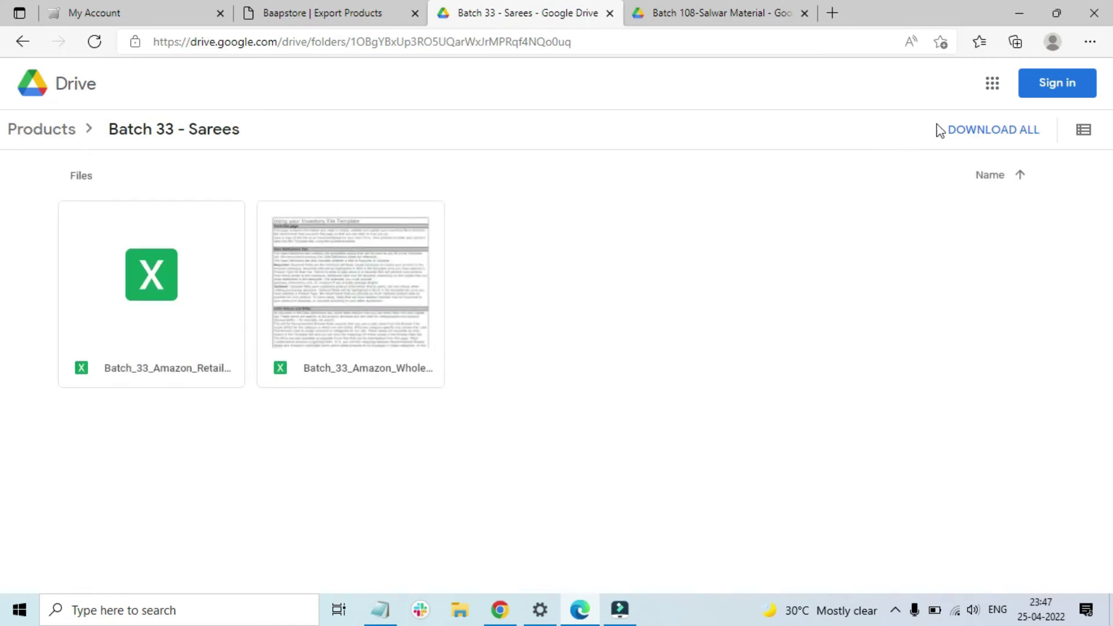
{"action": "left_click", "coordinate": [1092, 139]}
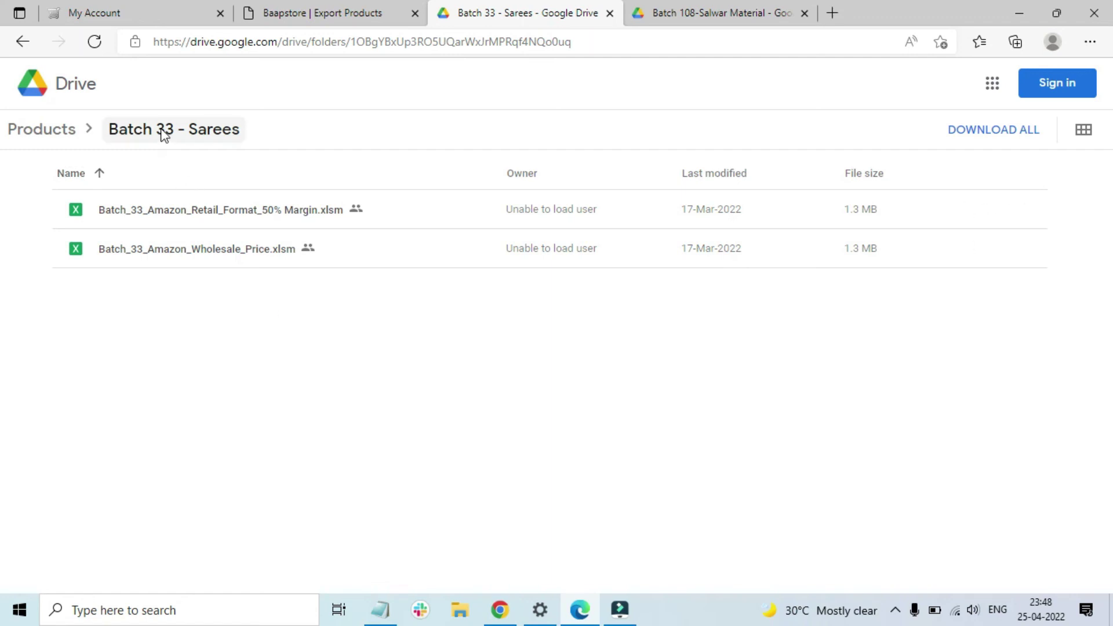
Preview the Batch 33 Amazon retail 50% margin file and the wholesale price file, closing each preview
{"action": "left_click", "coordinate": [228, 223]}
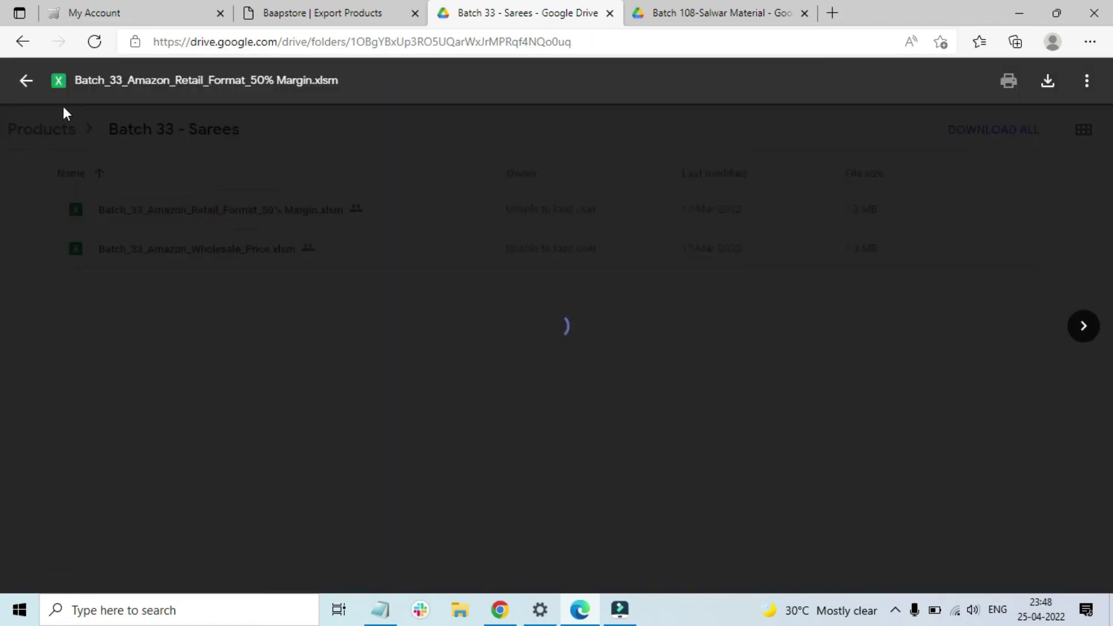
{"action": "left_click", "coordinate": [18, 81]}
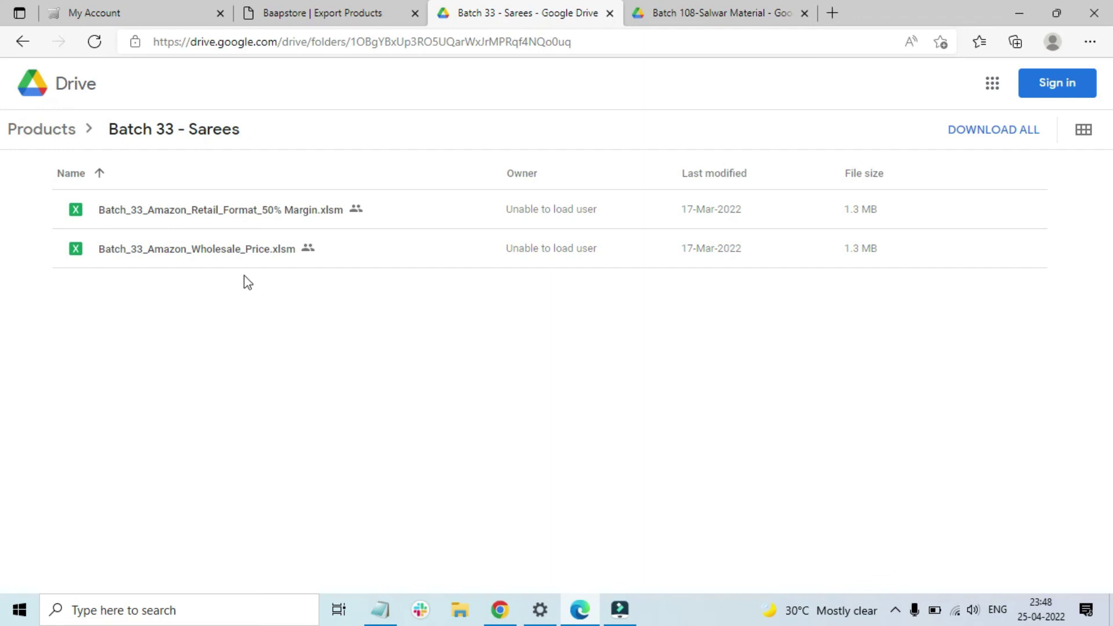
{"action": "double_click", "coordinate": [217, 257]}
{"action": "key", "text": "Escape"}
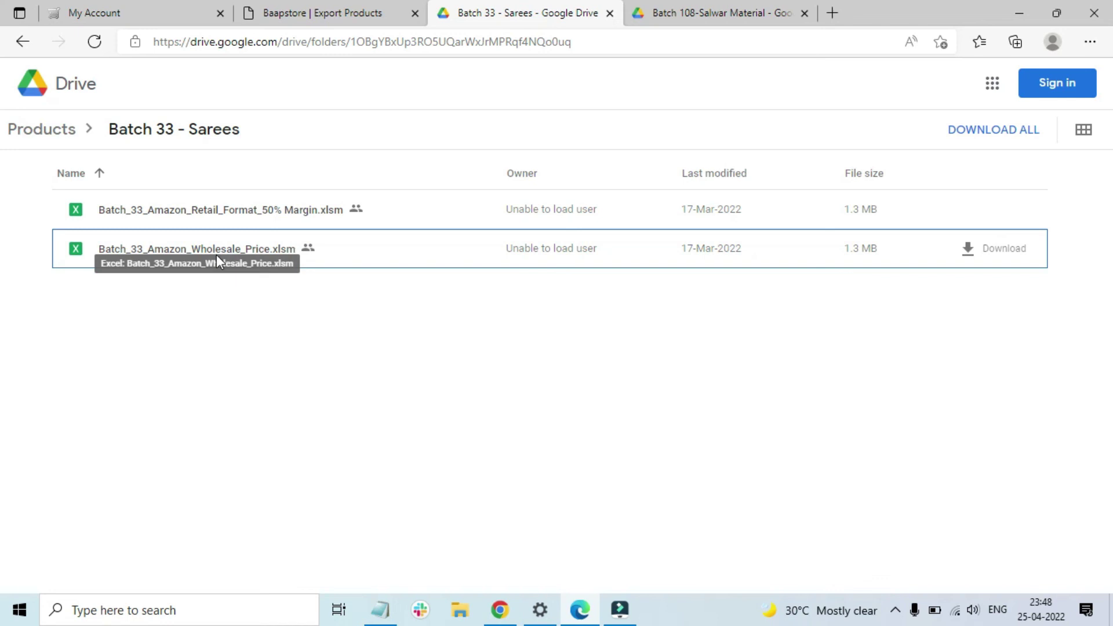
{"action": "left_click", "coordinate": [412, 388]}
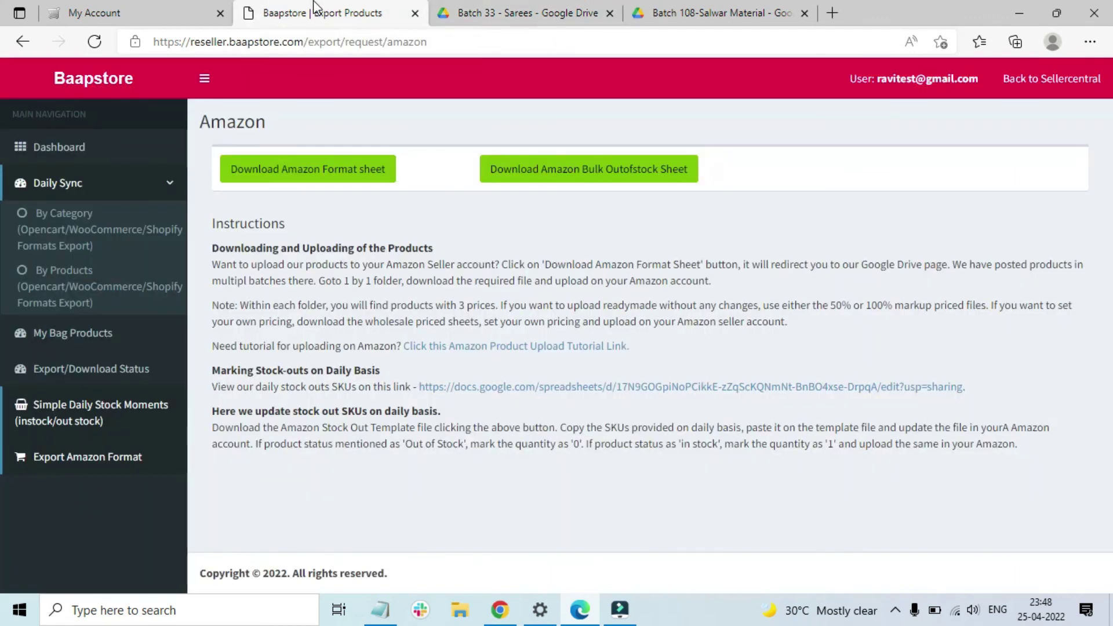
Open the Amazon Bulk Outofstock Sheet folder from Baapstore's Amazon page, look at its files and return to Baapstore
{"action": "left_click", "coordinate": [313, 10]}
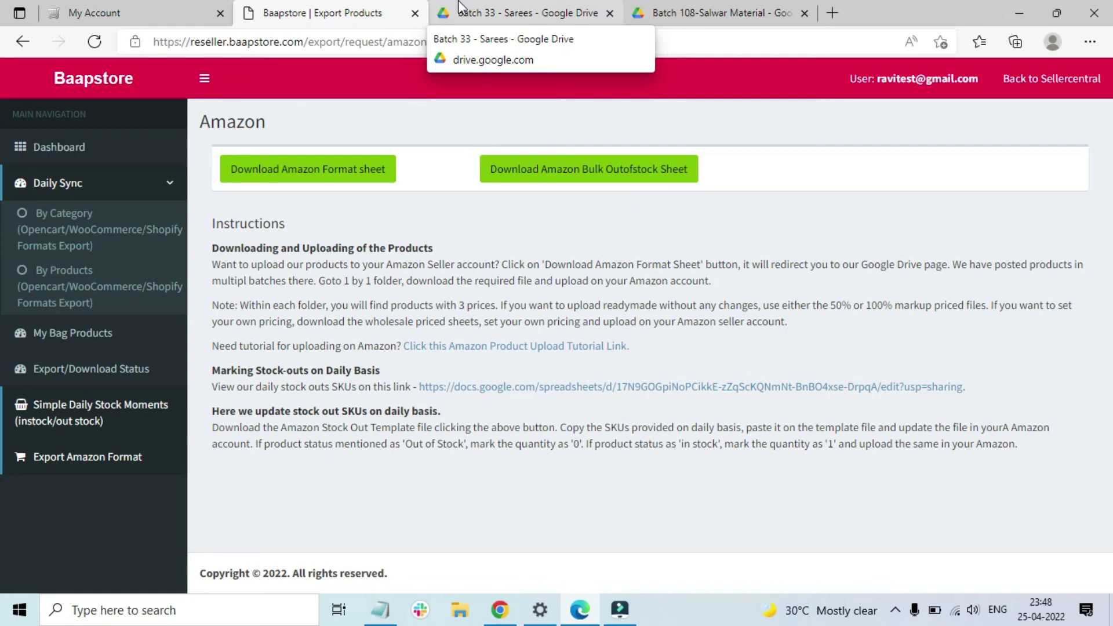
{"action": "left_click", "coordinate": [574, 173]}
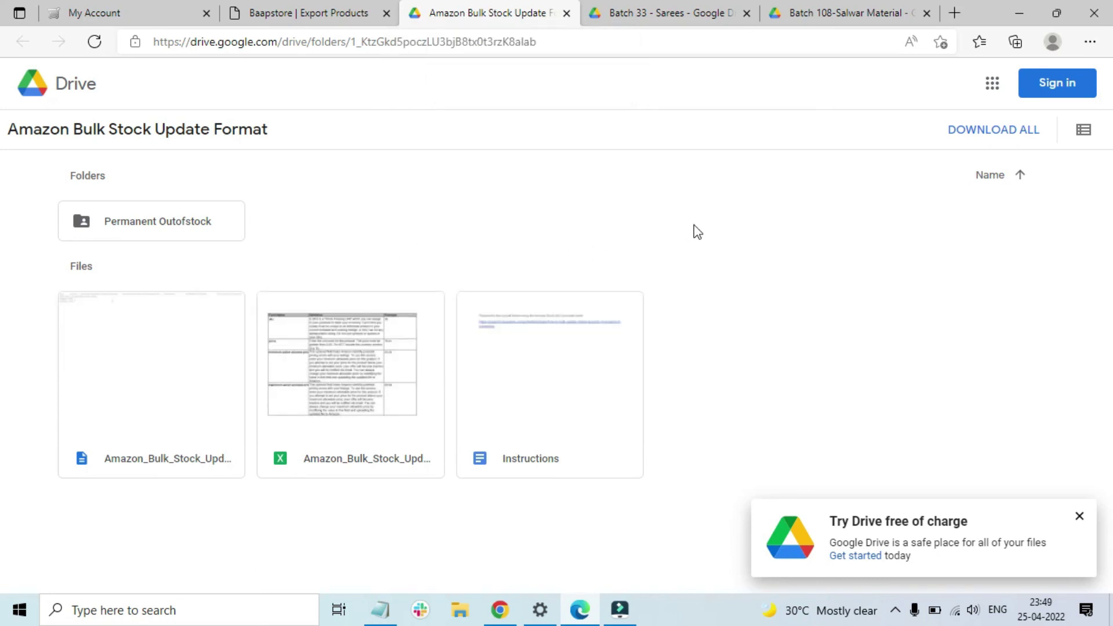
{"action": "left_click", "coordinate": [359, 7]}
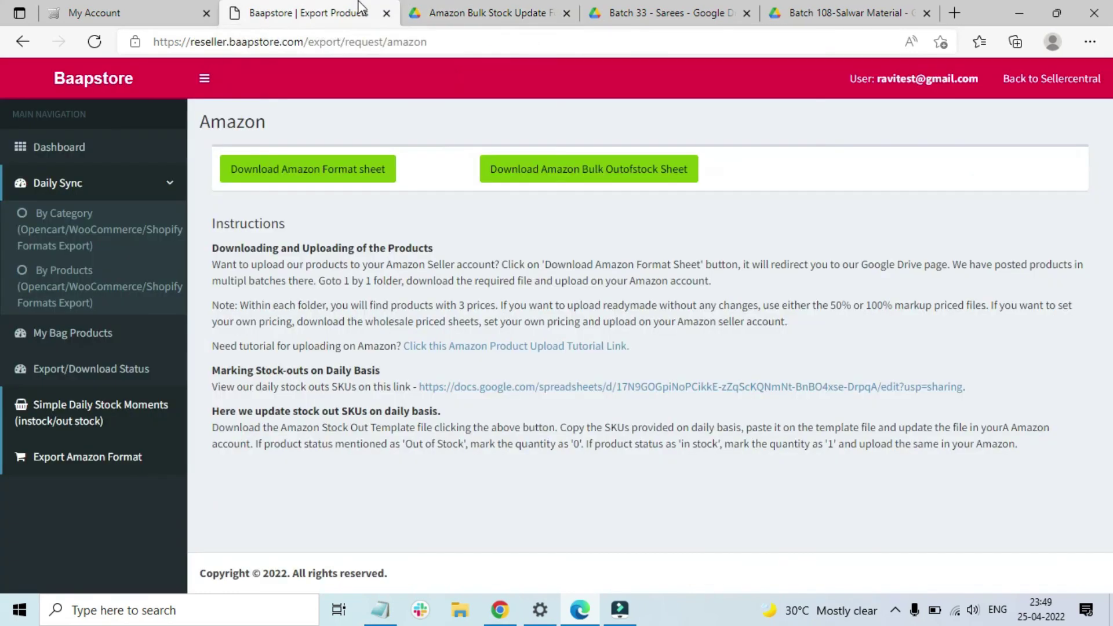